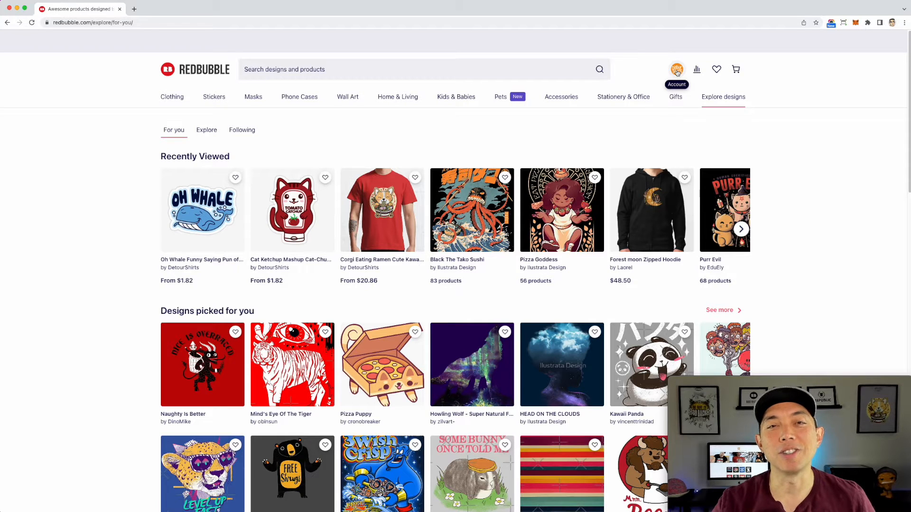
Step: Open the portfolio manager from the account menu and review the existing collections before returning to the works list
left_click(677, 70)
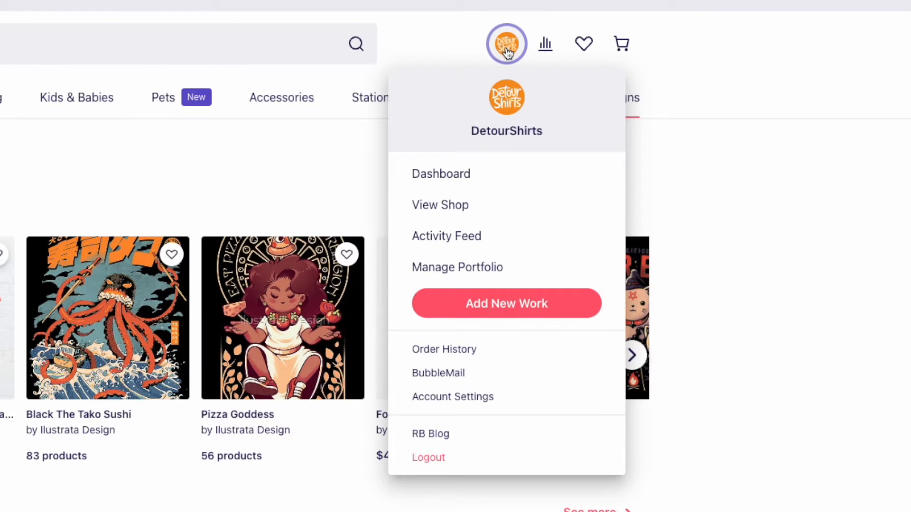
left_click(505, 269)
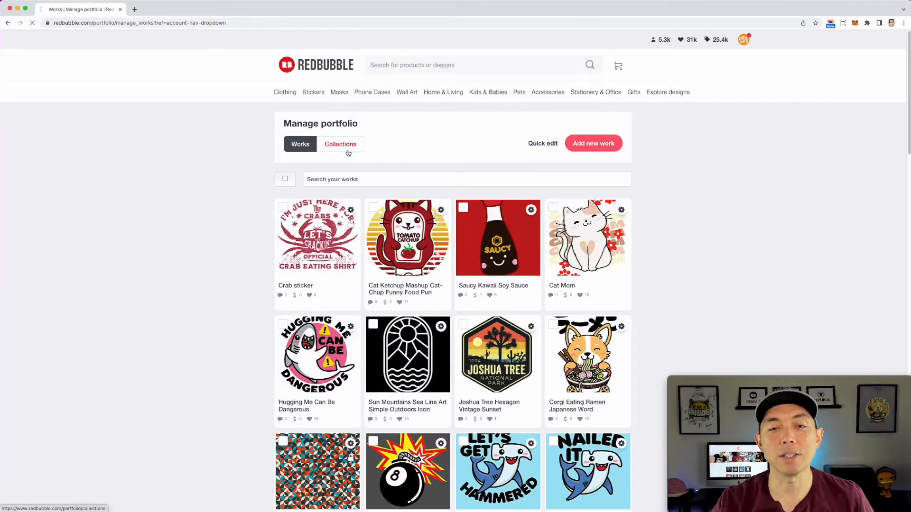
left_click(234, 207)
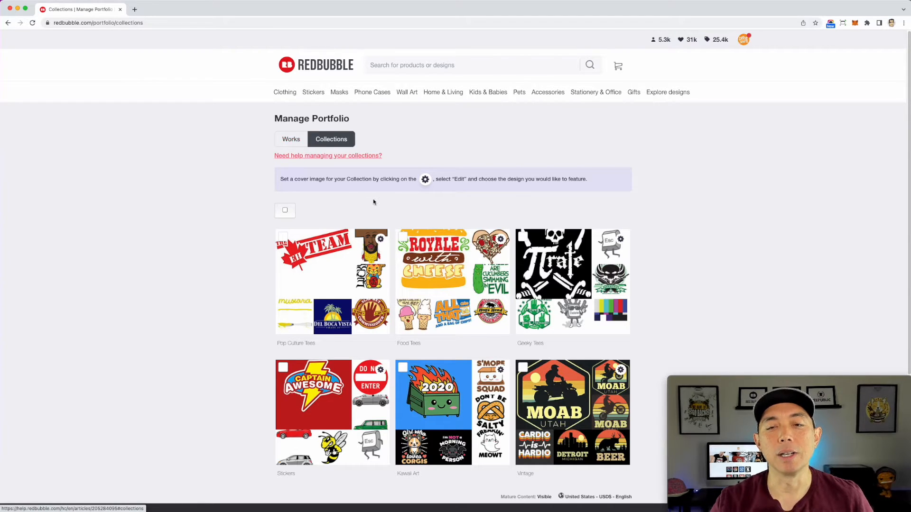
left_click(286, 140)
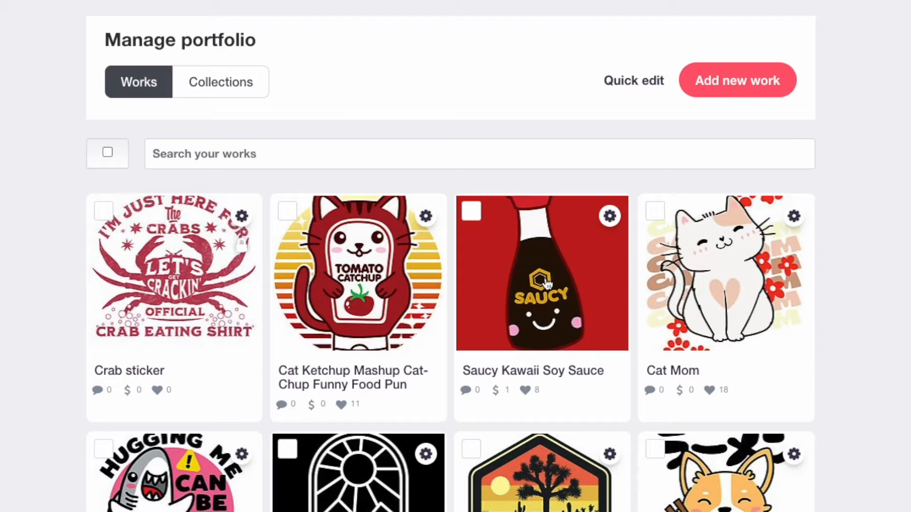
Step: Select the Saucy Kawaii Soy Sauce work, create a collection named New Collection, and add the work to it
left_click(472, 212)
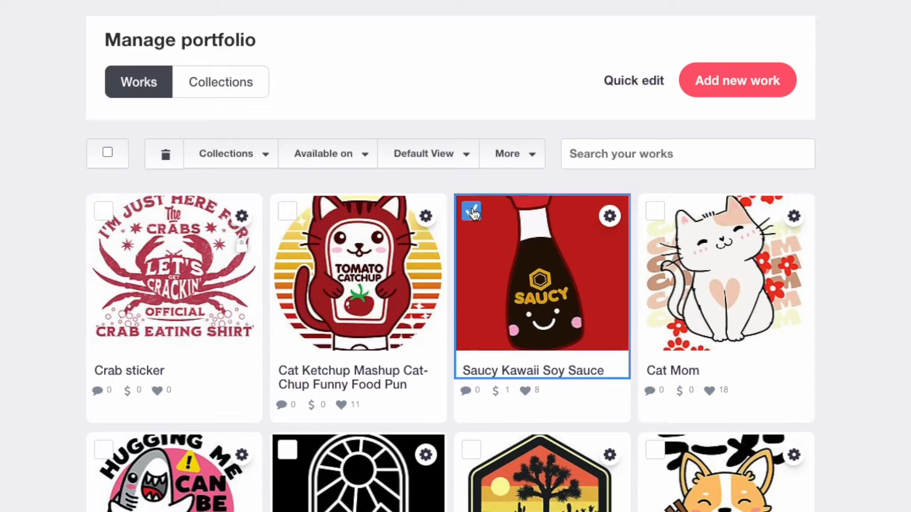
left_click(254, 156)
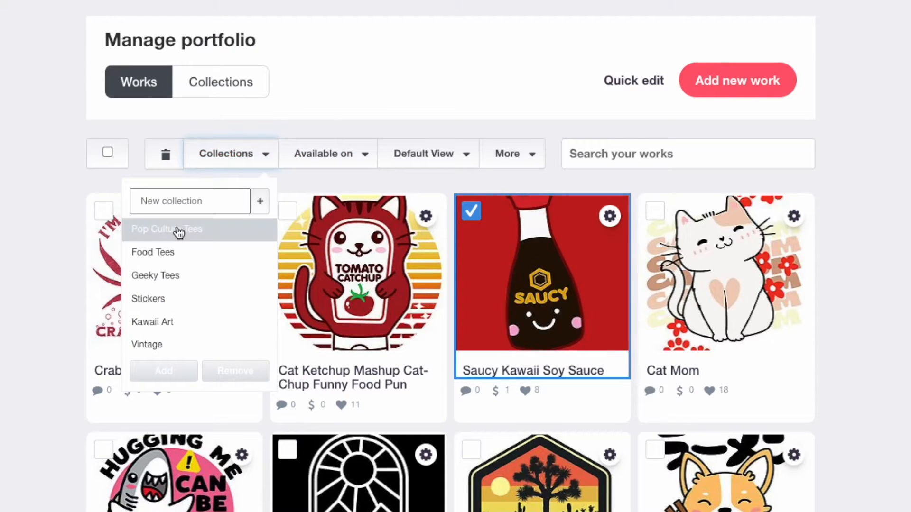
left_click(168, 201)
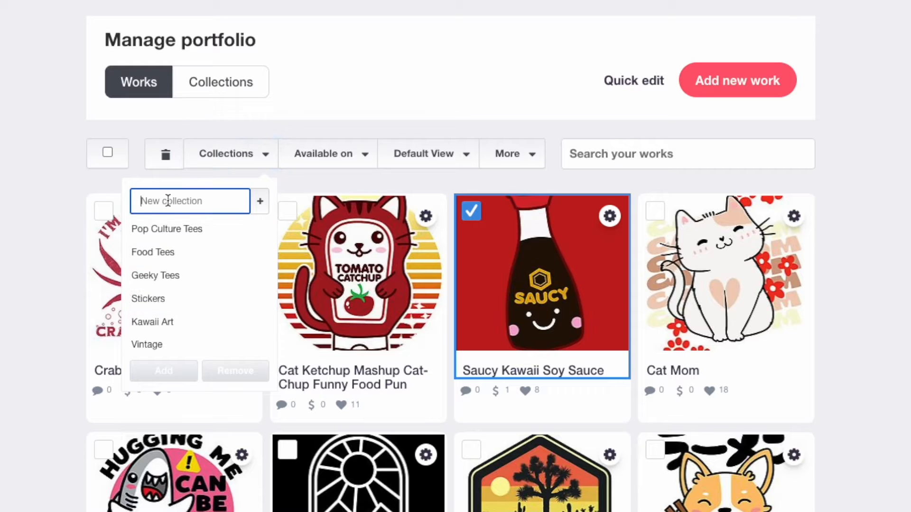
type("New Collection")
left_click(264, 207)
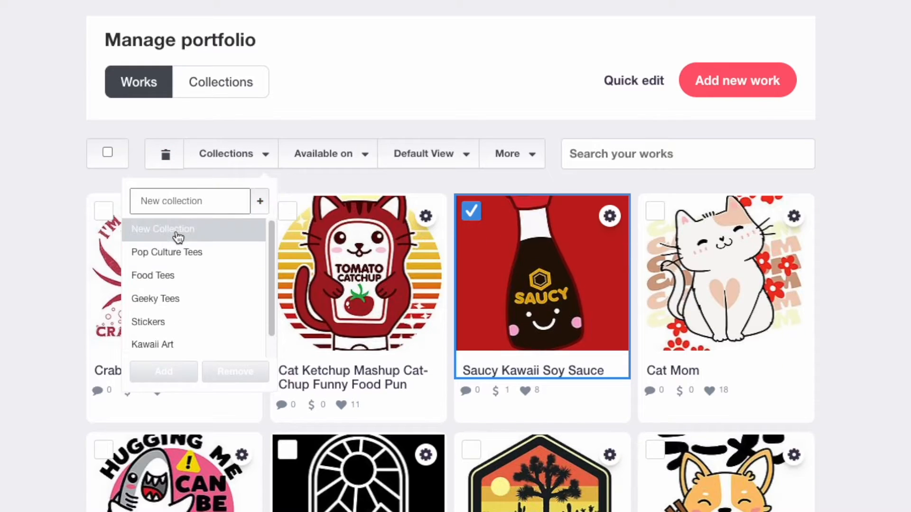
left_click(178, 236)
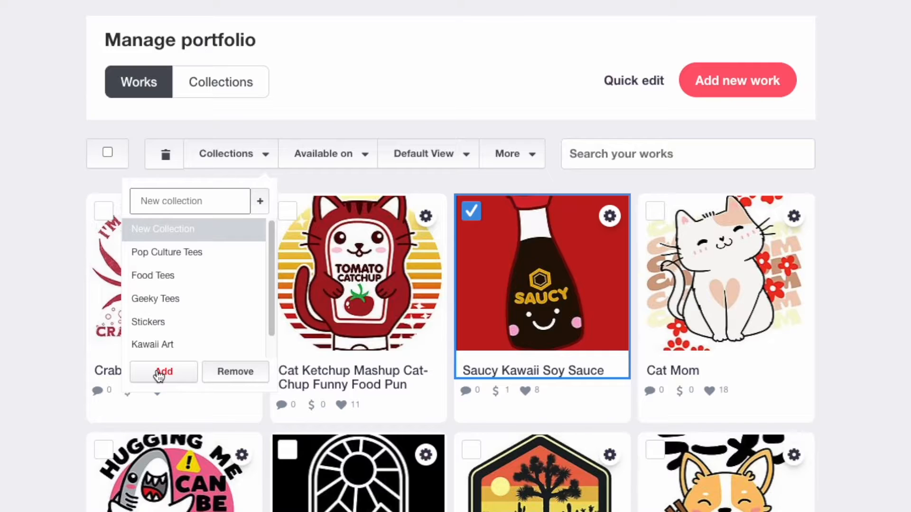
left_click(159, 373)
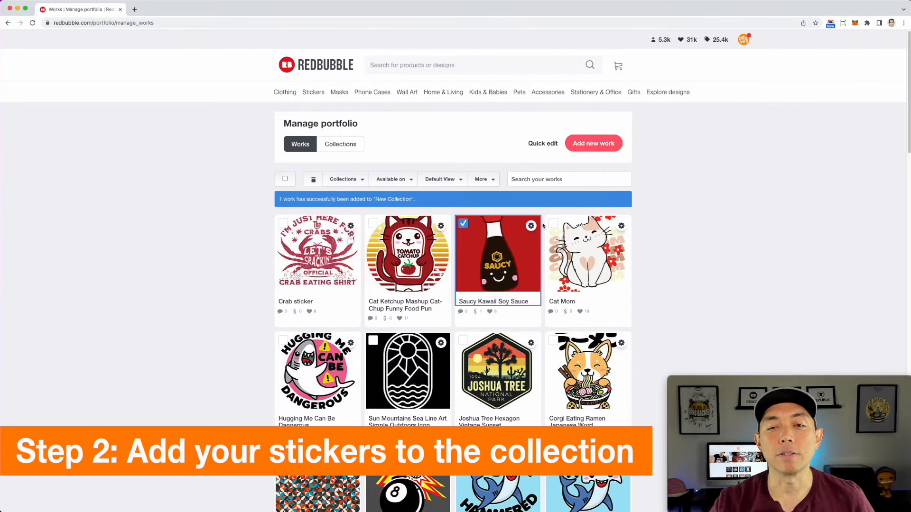
Step: Edit the Saucy Kawaii Soy Sauce work and tick the Stickers collection in its collection settings
left_click(465, 224)
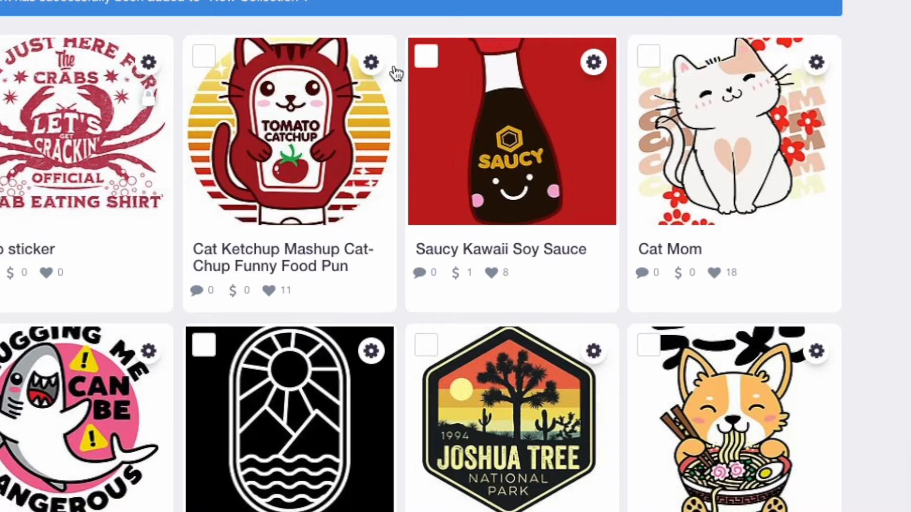
left_click(592, 63)
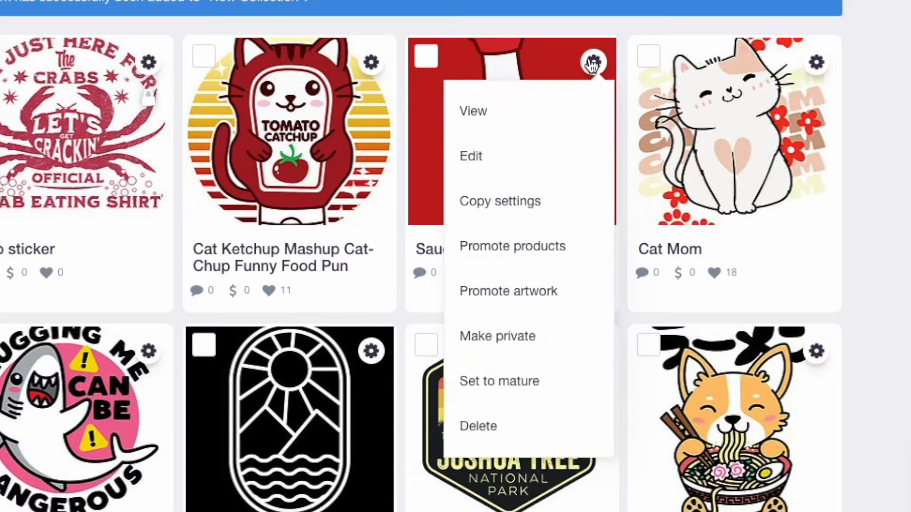
left_click(509, 155)
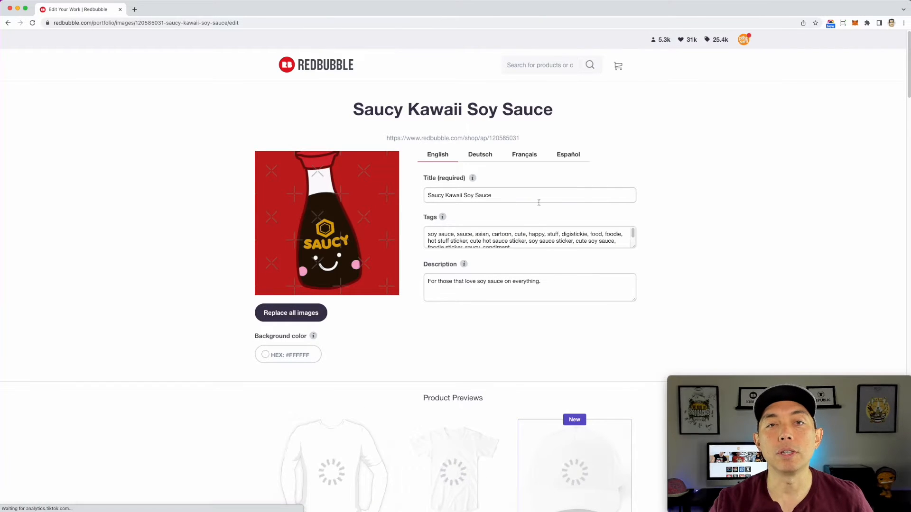
scroll(529, 198, "down", 10)
scroll(536, 221, "down", 20)
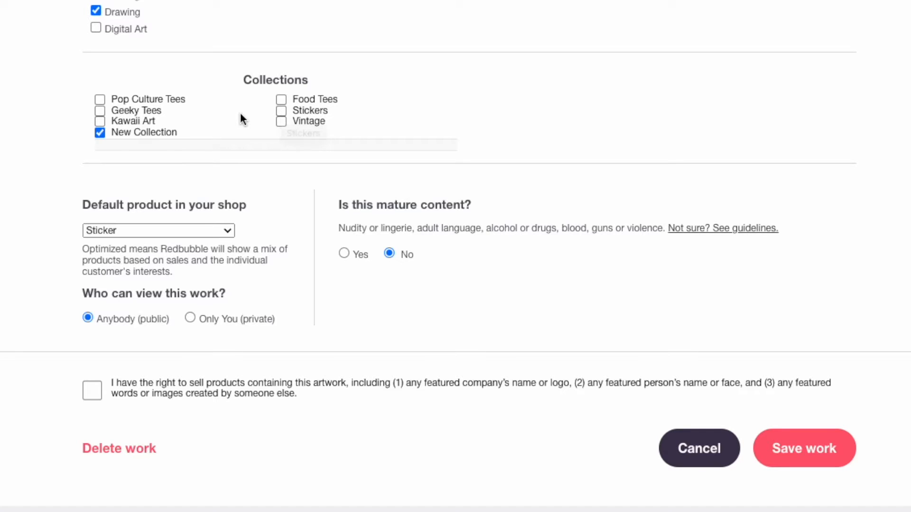
left_click(283, 112)
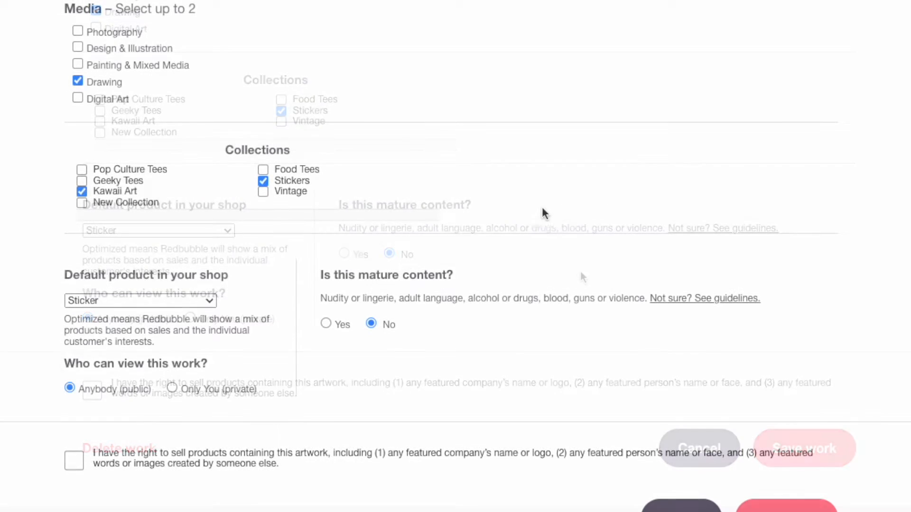
scroll(610, 256, "down", 2)
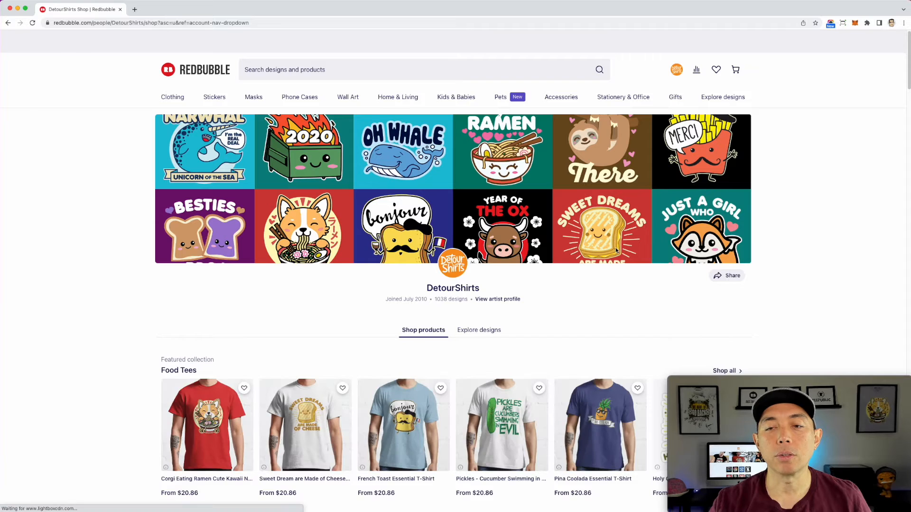
scroll(616, 251, "down", 6)
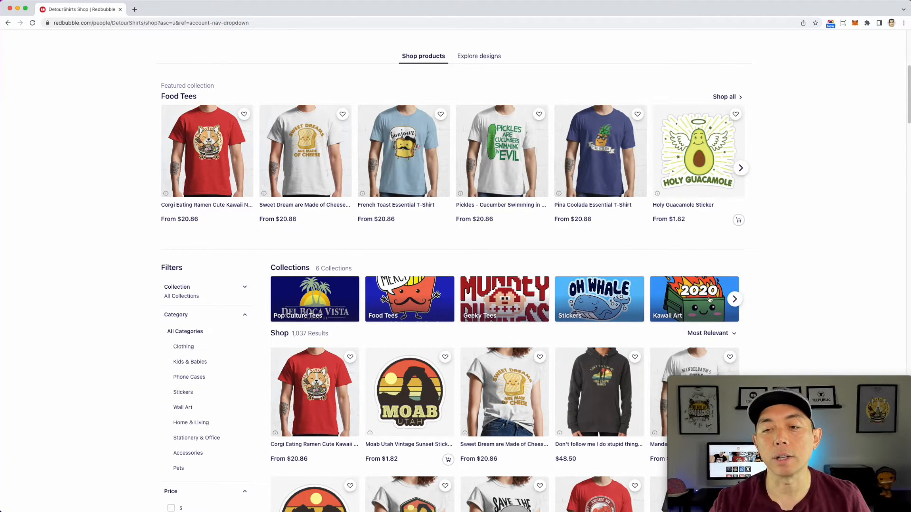
Step: Open the Stickers collection in the shop and sort its products by Best Selling
left_click(734, 300)
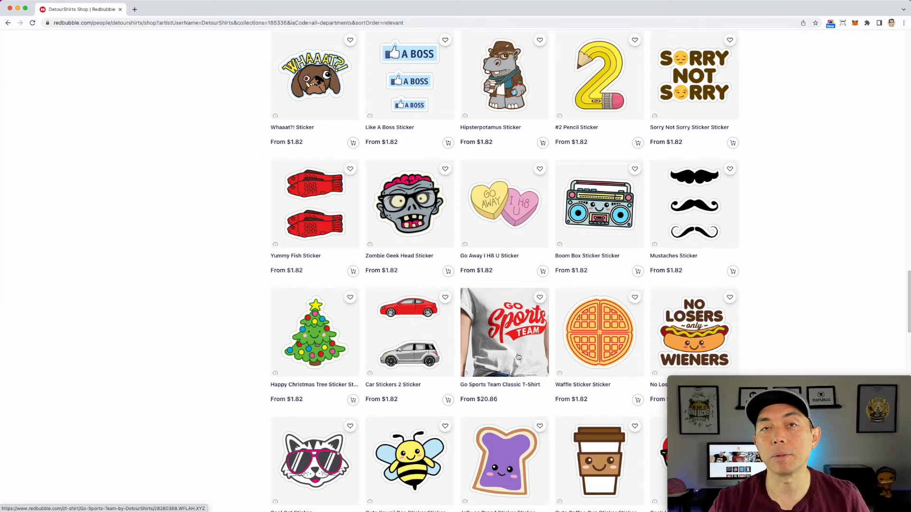
scroll(514, 339, "down", 1)
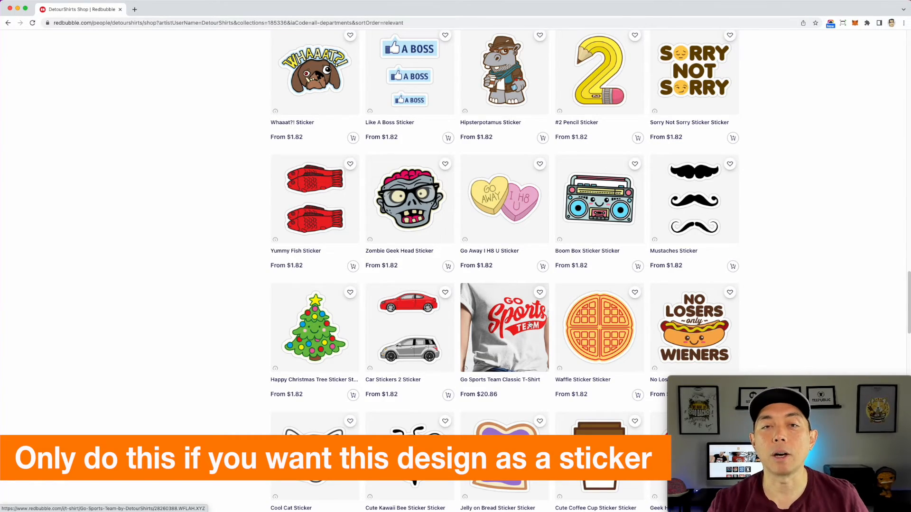
scroll(530, 325, "up", 20)
scroll(562, 300, "up", 15)
scroll(563, 300, "up", 1)
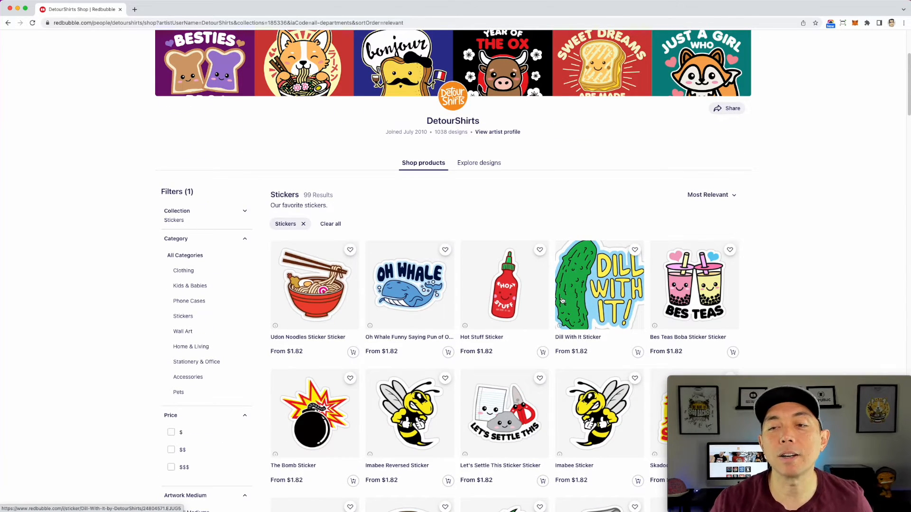
left_click(722, 193)
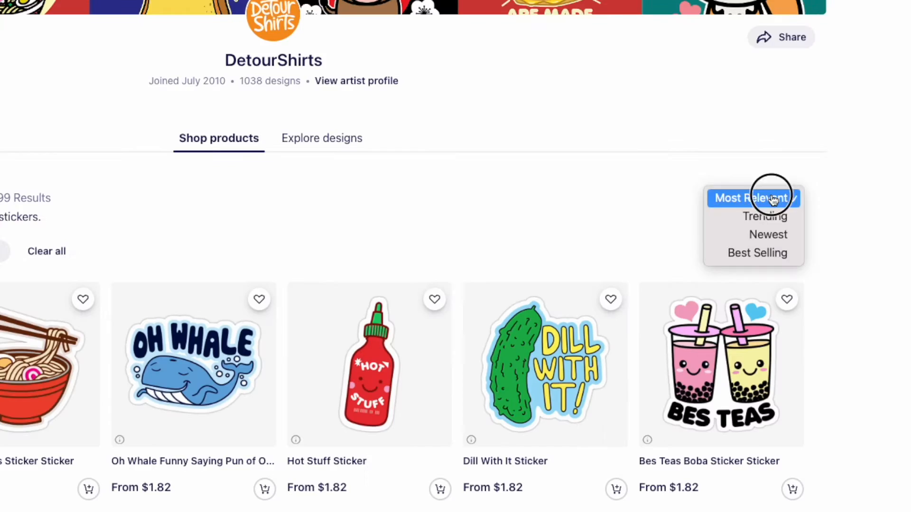
left_click(762, 255)
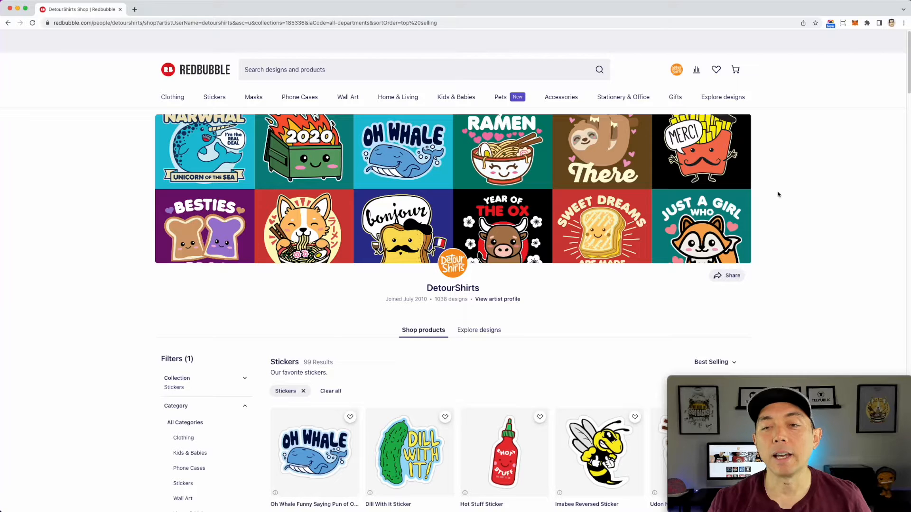
Step: Open the images of the Oh Whale, Dill With It, Hot Stuff and Udon Noodles stickers in new tabs
scroll(554, 187, "down", 4)
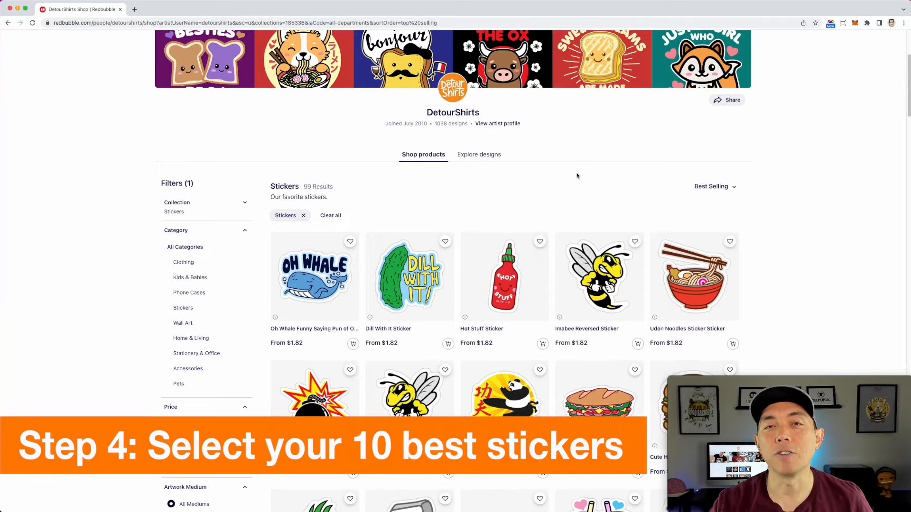
scroll(577, 178, "down", 1)
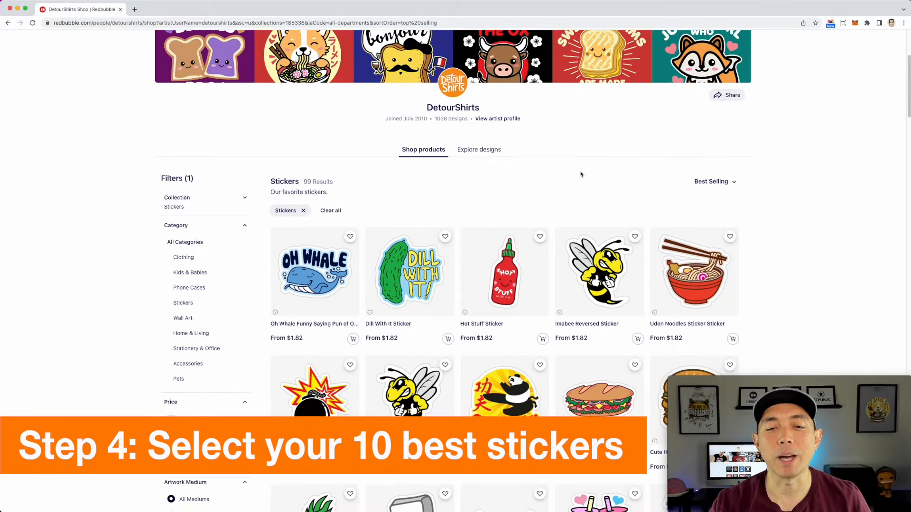
scroll(313, 246, "down", 1)
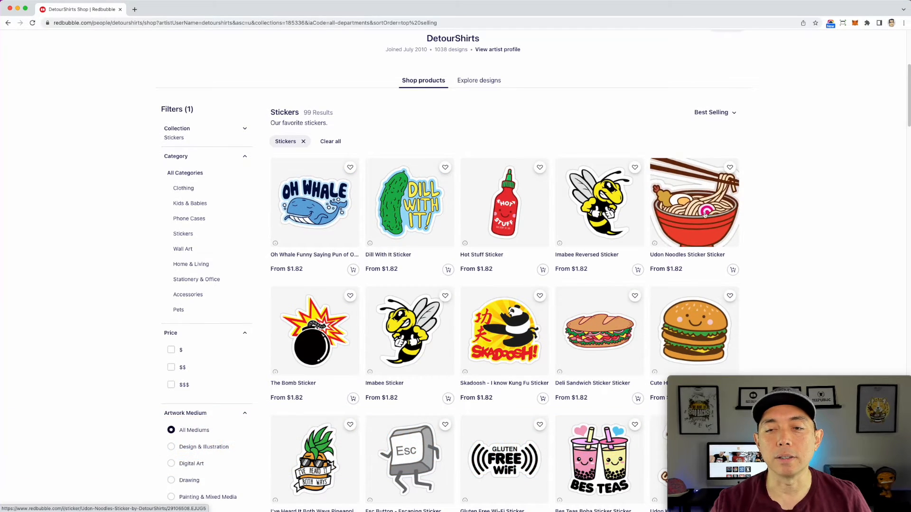
scroll(514, 284, "down", 4)
scroll(514, 284, "up", 4)
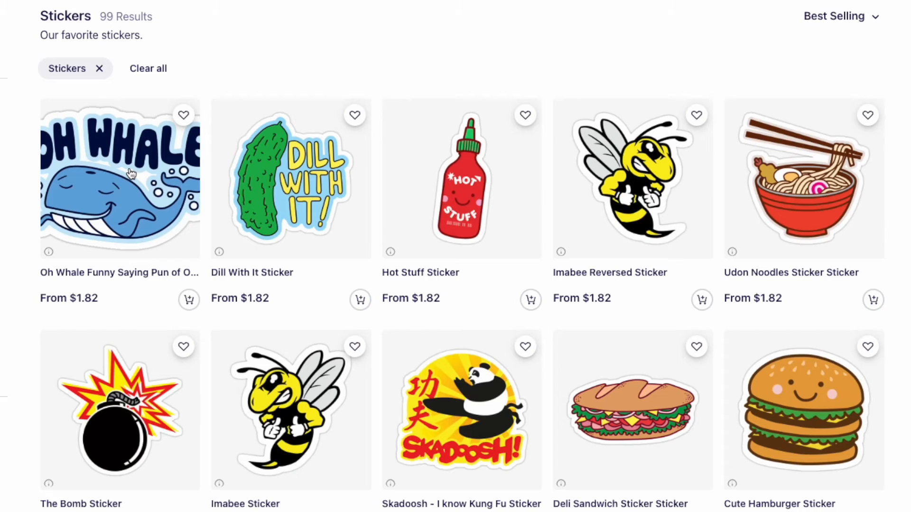
right_click(130, 168)
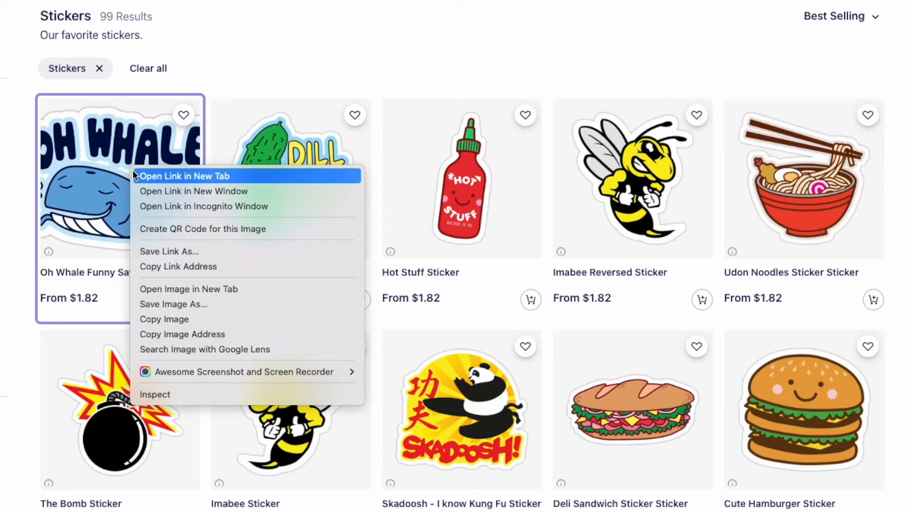
left_click(156, 291)
right_click(294, 162)
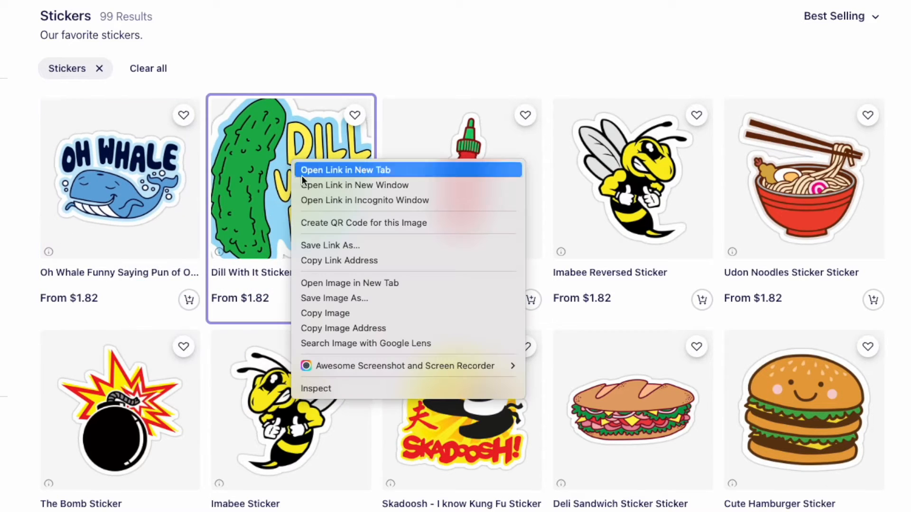
left_click(351, 284)
right_click(472, 160)
left_click(498, 280)
right_click(791, 169)
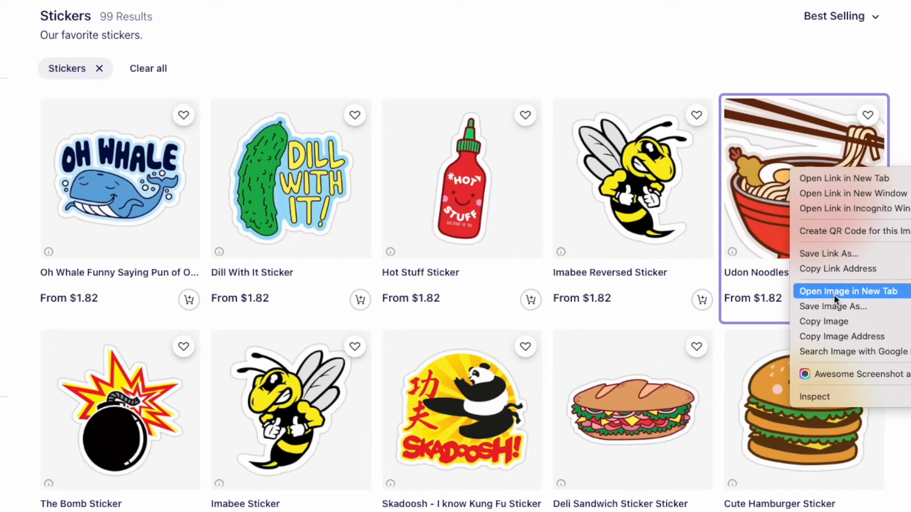
left_click(834, 292)
Step: Open the images of the Cute Hamburger, Deli Sandwich, Imabee and The Bomb stickers in new tabs
right_click(803, 387)
left_click(835, 508)
right_click(663, 383)
left_click(726, 504)
right_click(326, 395)
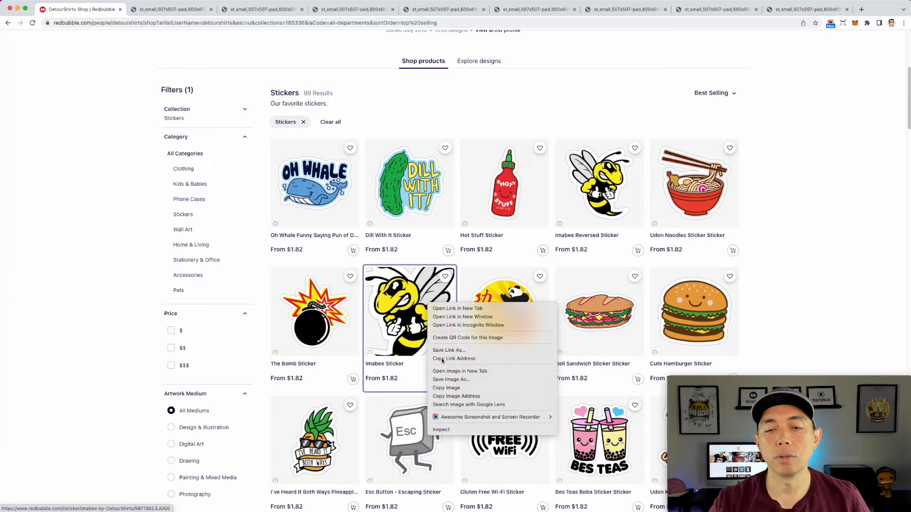
left_click(465, 371)
right_click(315, 298)
left_click(351, 369)
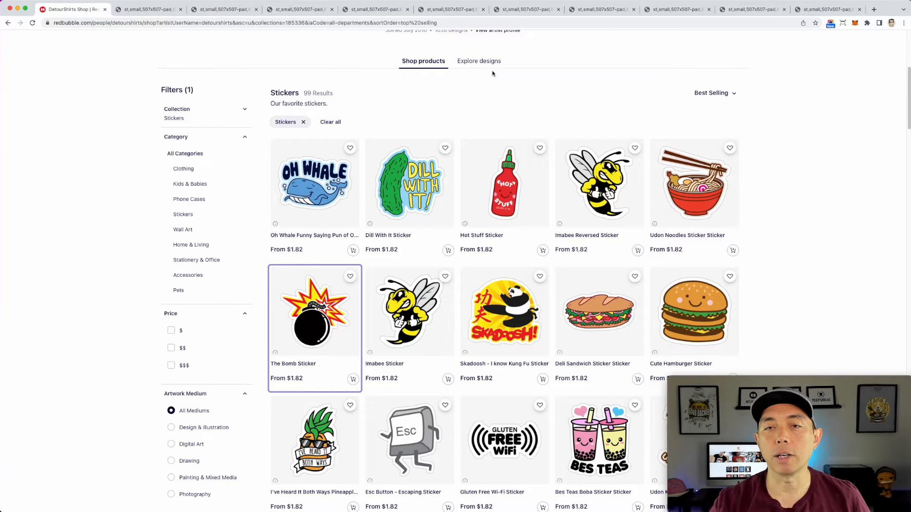
Step: Save the Oh Whale, Dill With It and Hot Stuff sticker images from their tabs to the computer
left_click(146, 9)
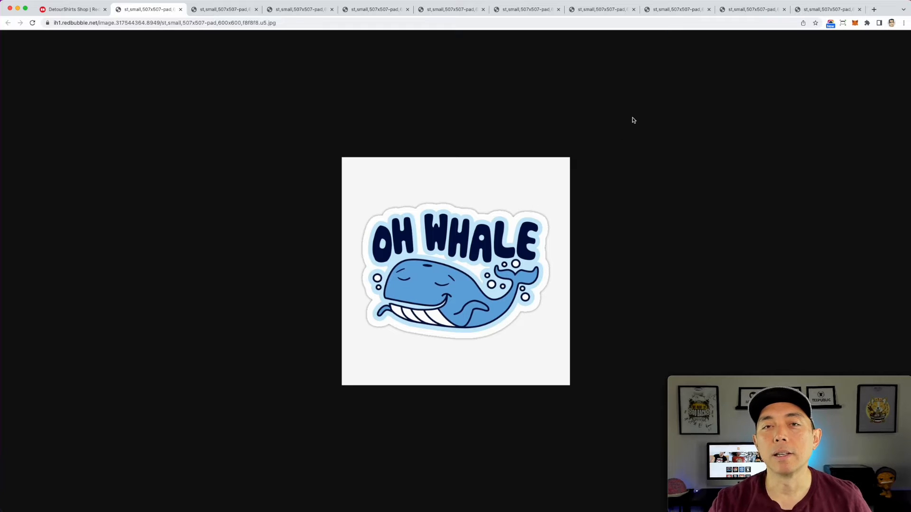
left_click_drag(469, 187, 910, 189)
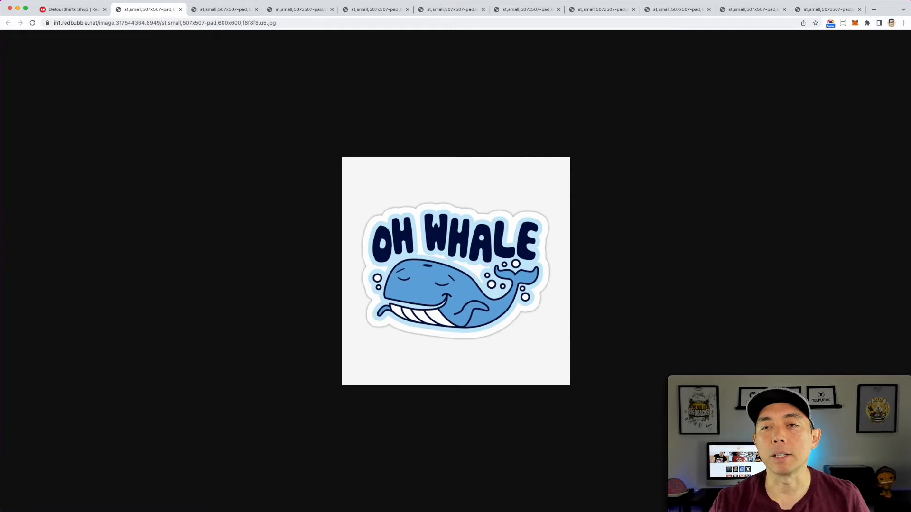
left_click(233, 9)
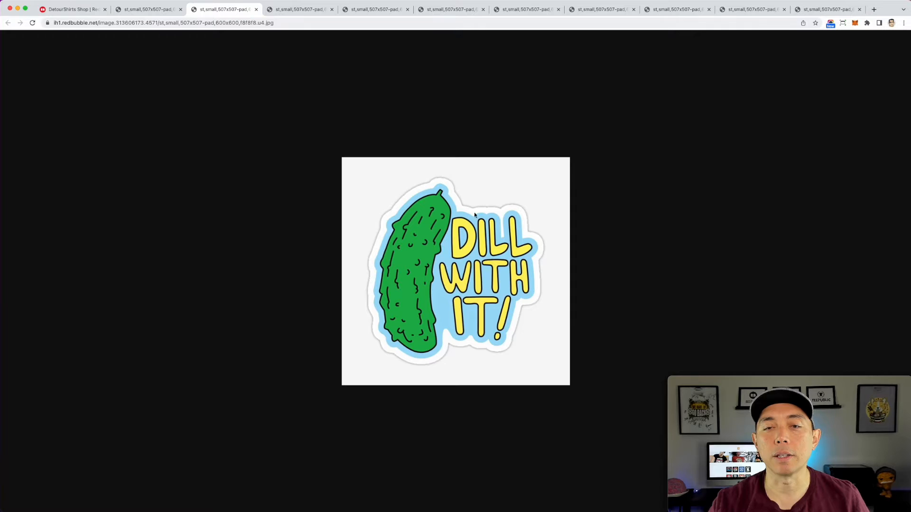
left_click(308, 10)
left_click_drag(459, 192, 880, 127)
left_click(364, 7)
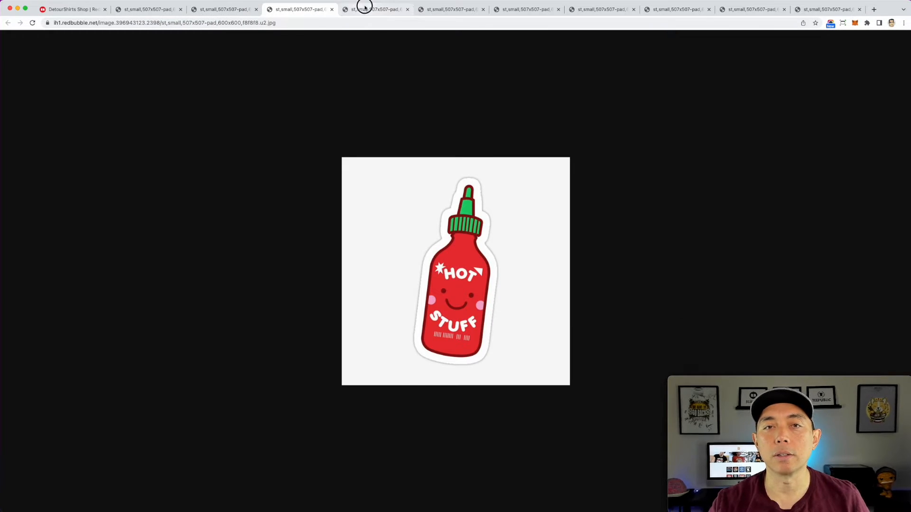
Step: Save the remaining best-selling sticker images, including Udon Noodles, Cute Hamburger and Deli Sandwich, from their tabs to the computer
left_click_drag(467, 204, 910, 223)
left_click(475, 13)
left_click_drag(498, 249, 910, 223)
left_click_drag(481, 218, 910, 204)
left_click(526, 12)
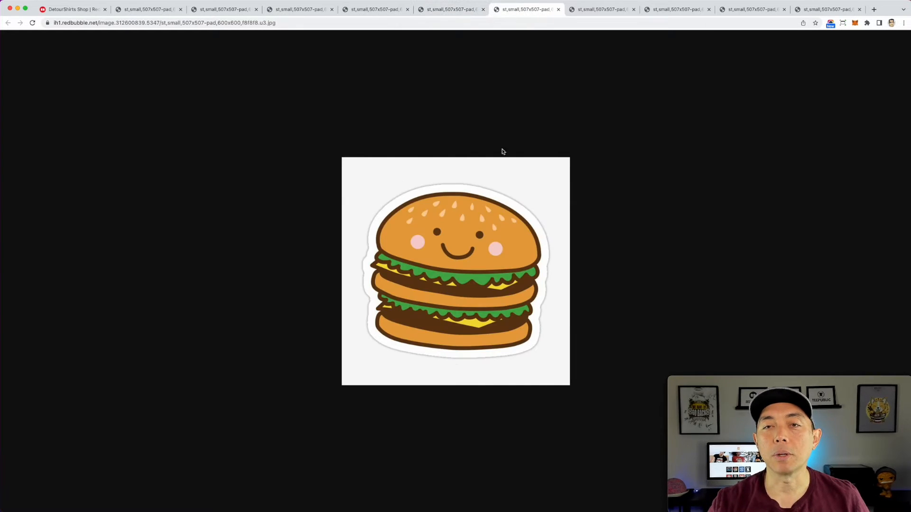
left_click(595, 8)
left_click_drag(445, 190, 910, 208)
left_click(672, 8)
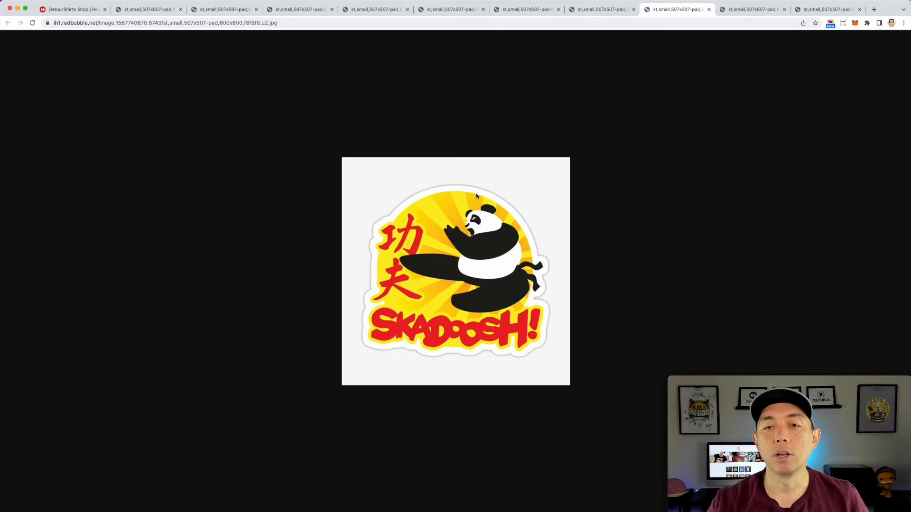
left_click(753, 10)
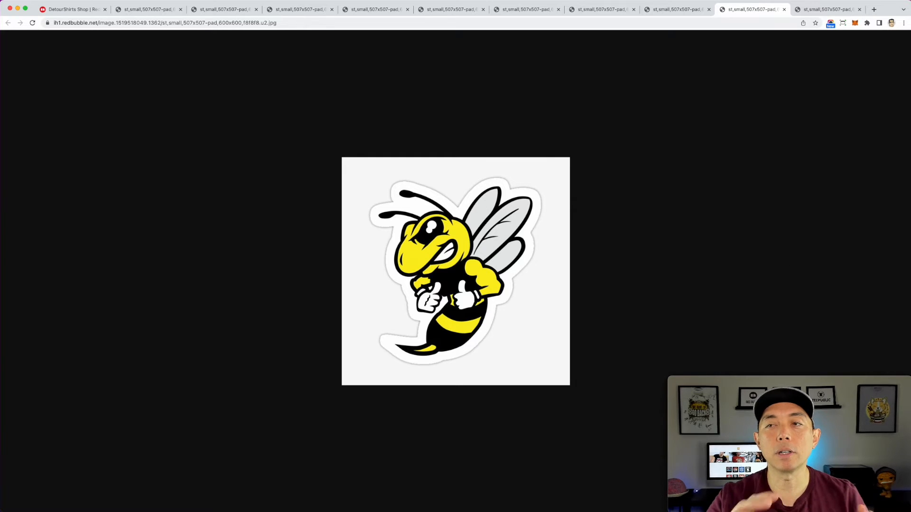
left_click(827, 10)
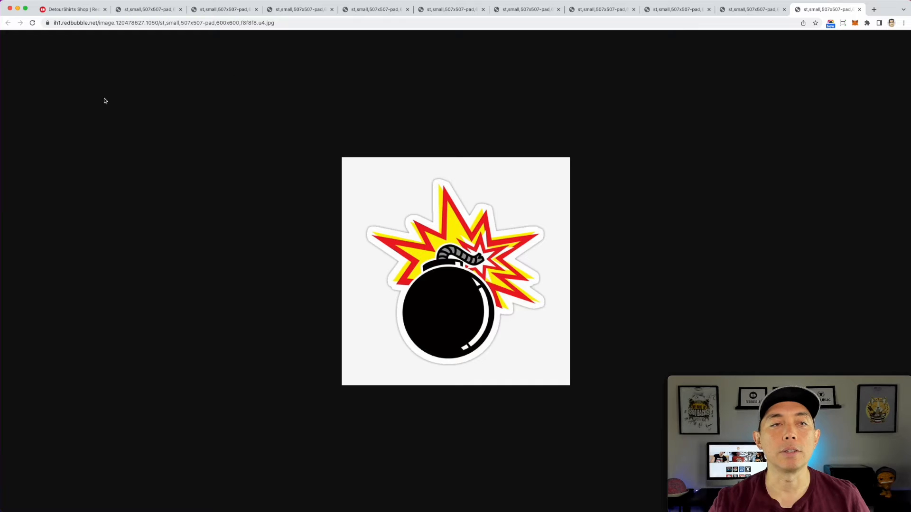
Step: Open Photopea and create a new project 1000 pixels wide by 1500 pixels high
left_click(69, 10)
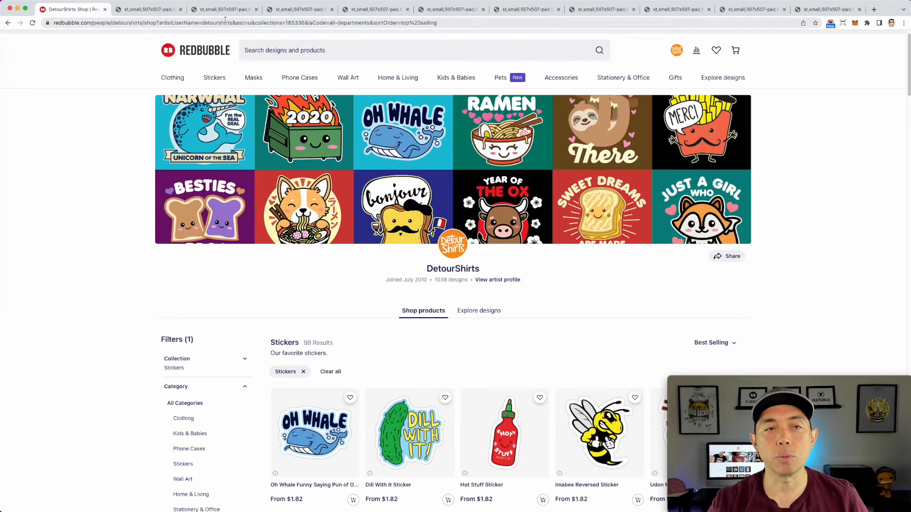
left_click(96, 26)
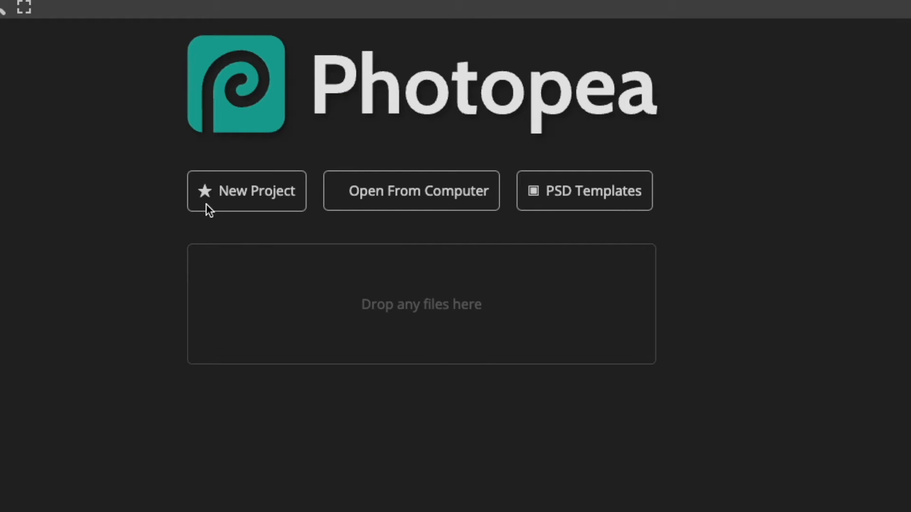
left_click(247, 198)
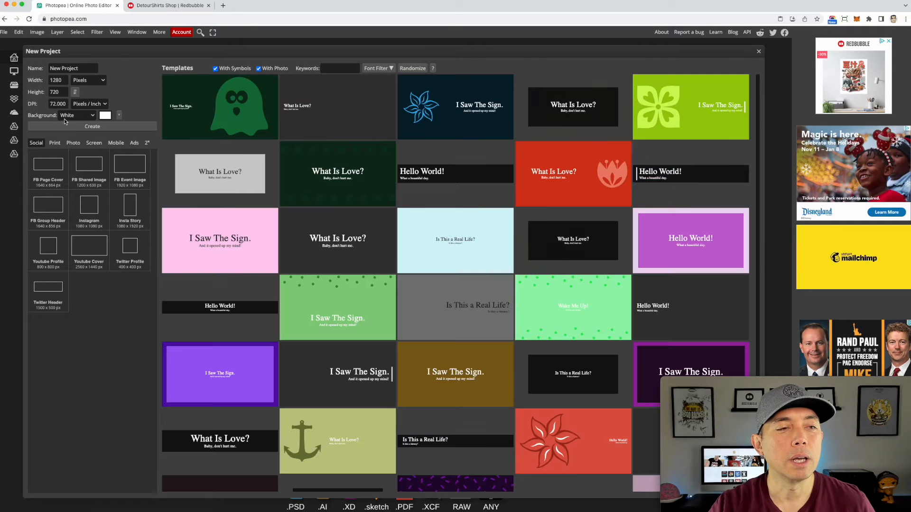
double_click(54, 79)
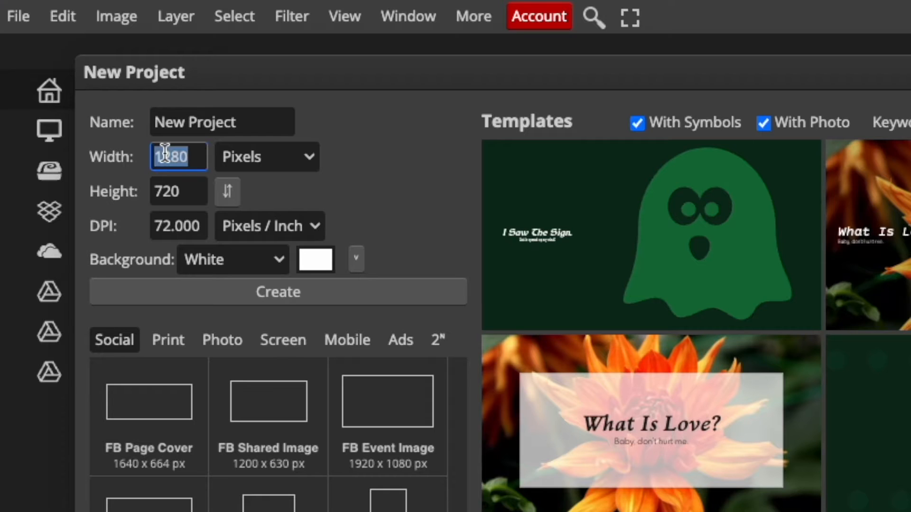
type("1")
left_click(167, 193)
double_click(172, 195)
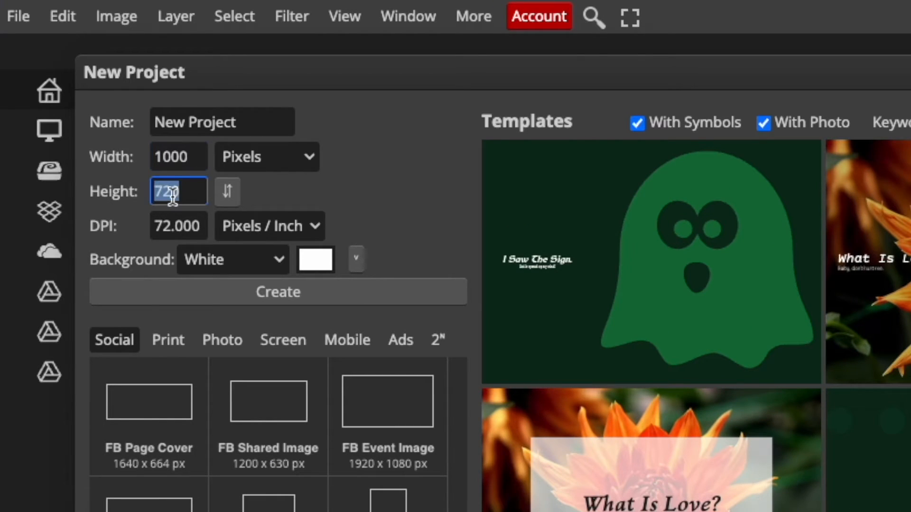
type("1500")
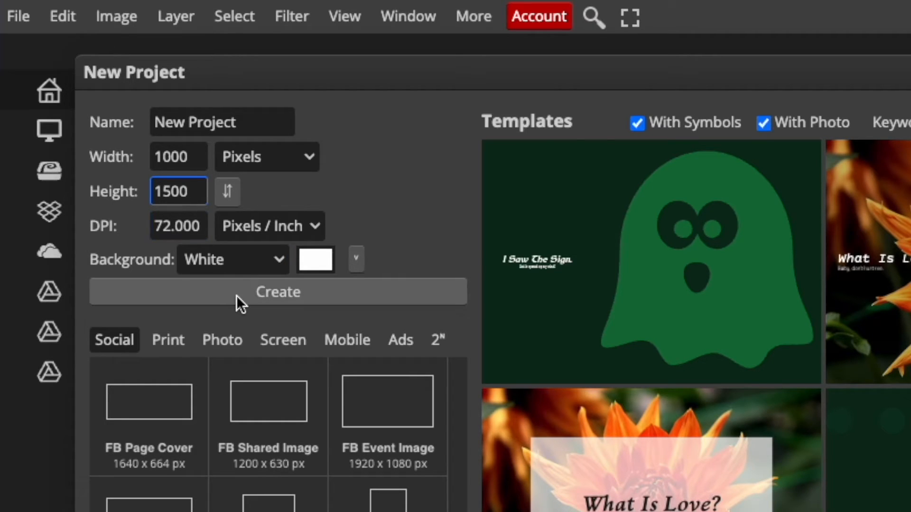
left_click(236, 295)
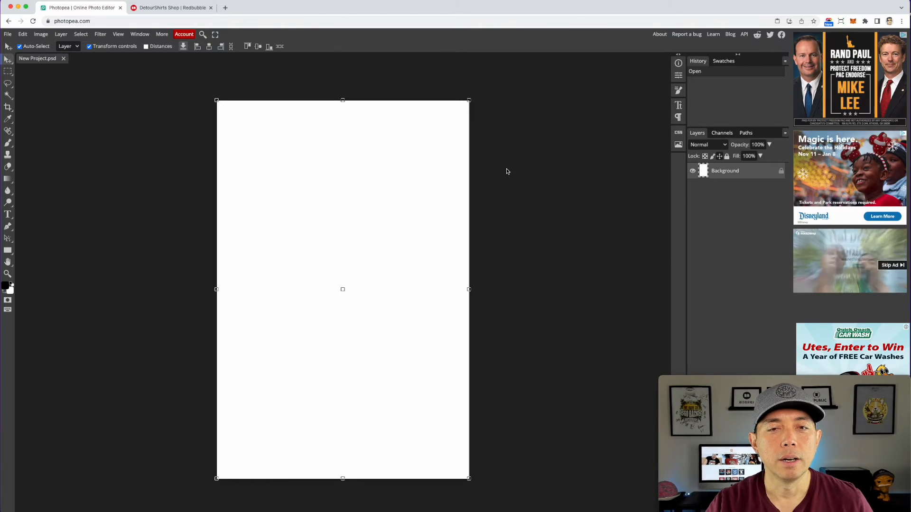
left_click(506, 171)
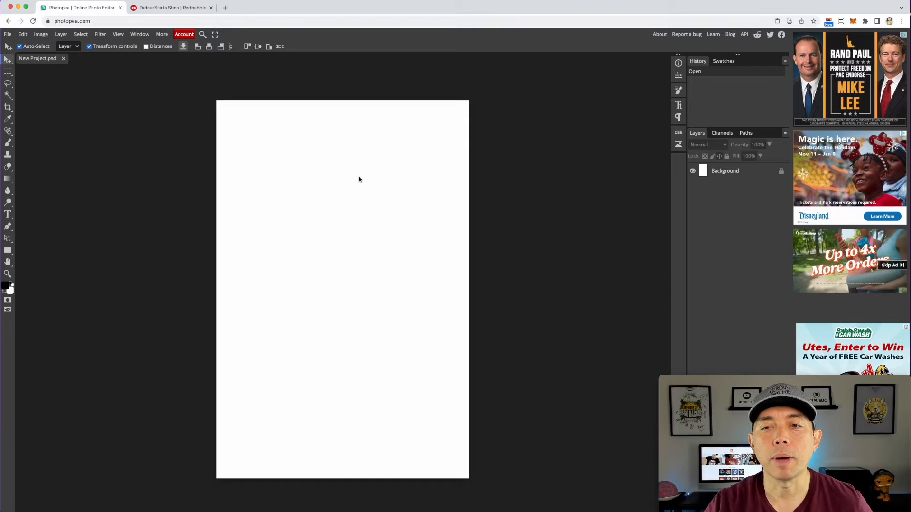
Step: Add a Color Fill layer in light blue, hex b2d9e4
left_click(61, 35)
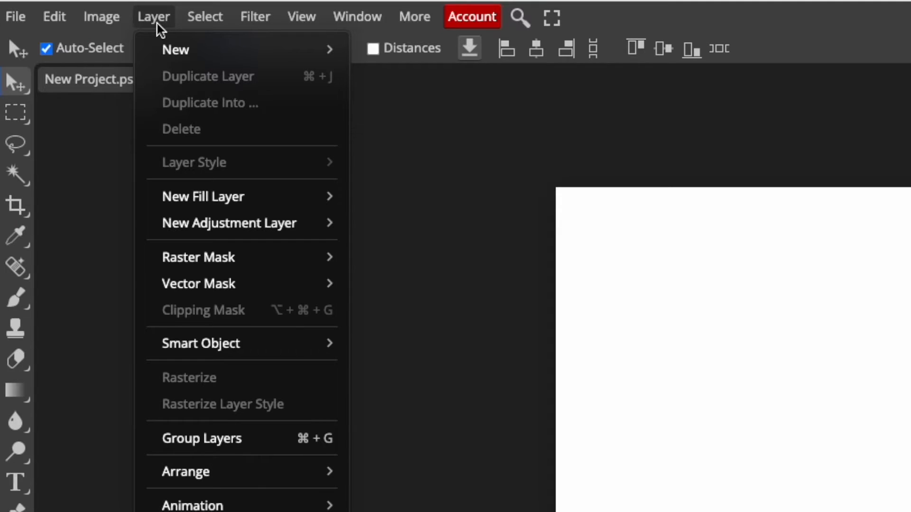
mouse_move(195, 205)
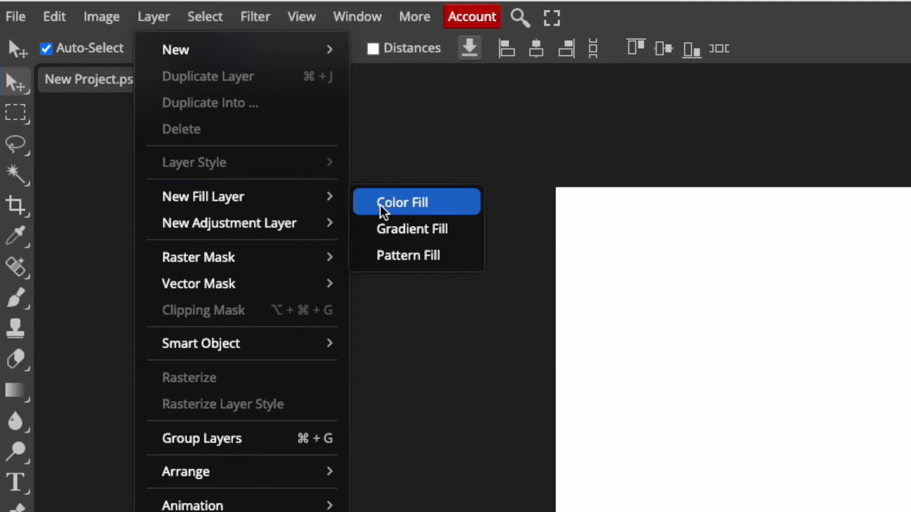
left_click(382, 208)
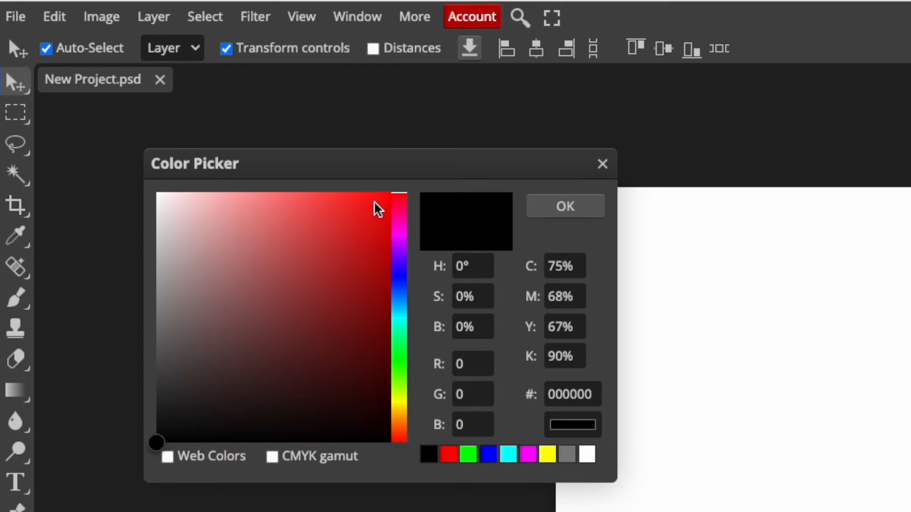
mouse_move(274, 213)
left_mouse_down()
mouse_move(195, 195)
mouse_move(189, 225)
mouse_move(178, 230)
mouse_move(208, 219)
left_mouse_up()
left_click(400, 309)
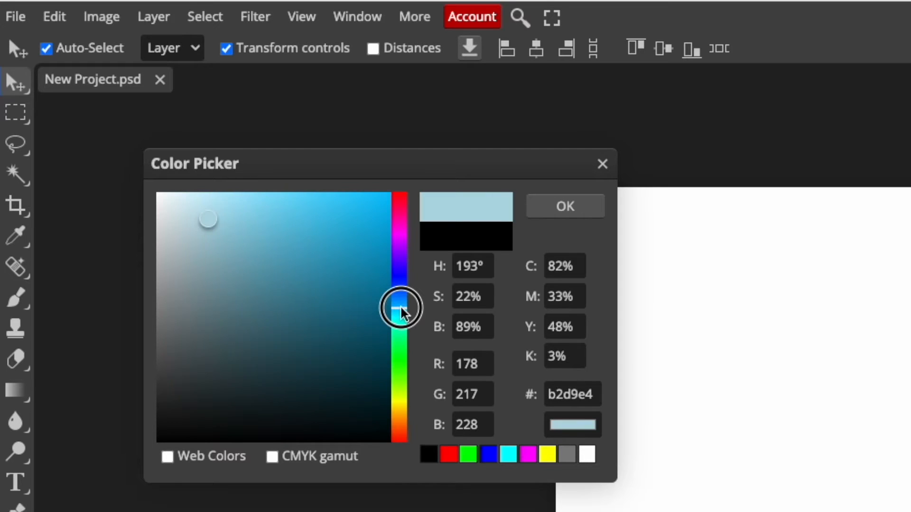
left_click(574, 210)
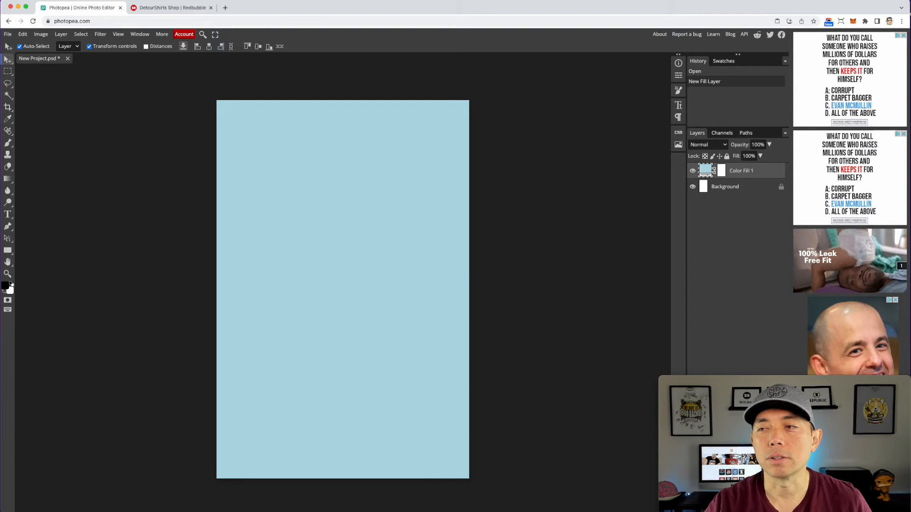
Step: Place the Hot Stuff sticker image into the project and rasterize its layer
left_click_drag(910, 228, 360, 229)
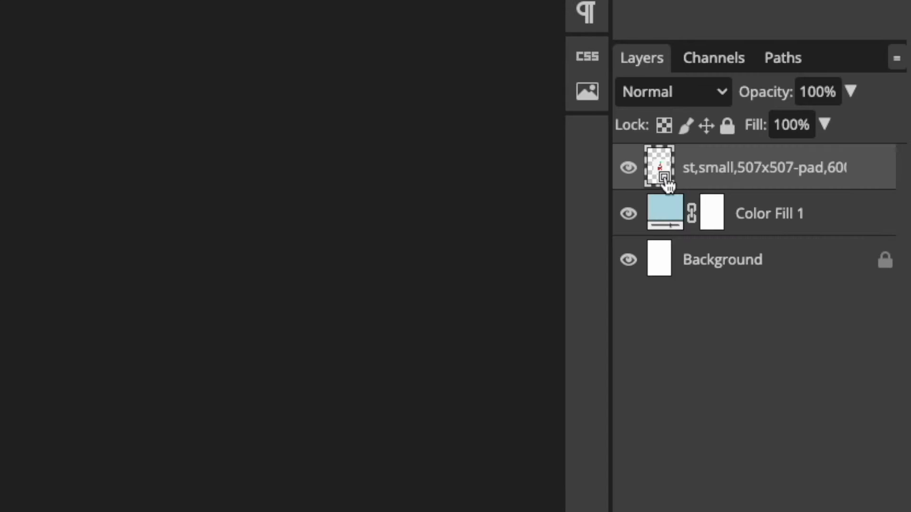
right_click(667, 185)
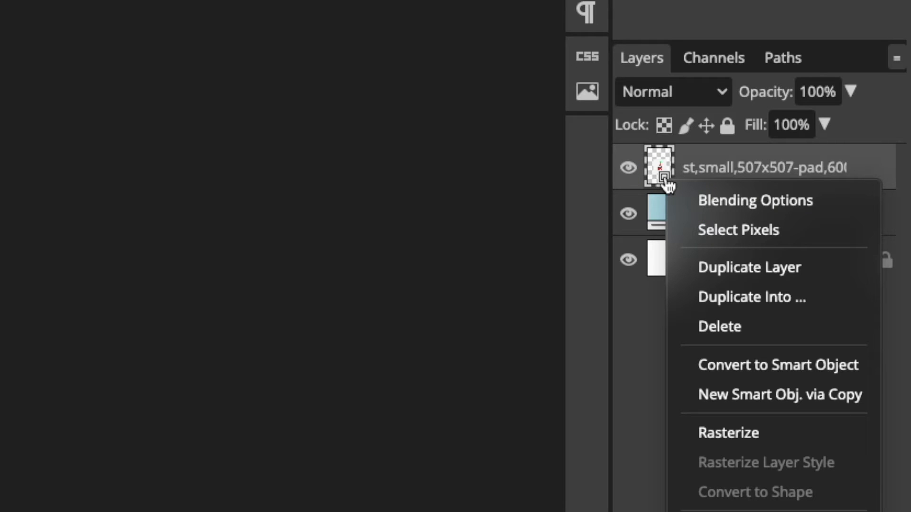
left_click(735, 430)
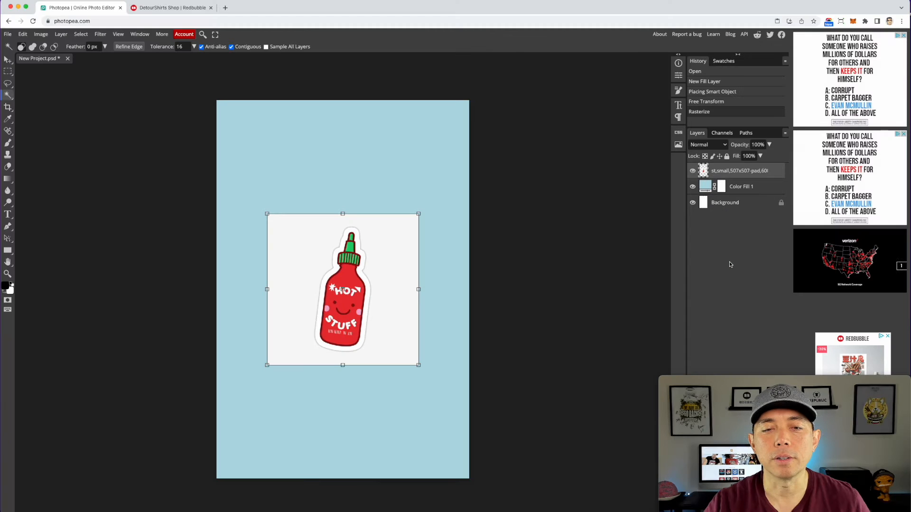
Step: Select the sticker's white background with the Magic Wand, expand the selection 5 px at canvas bounds, and delete it
left_click(6, 95)
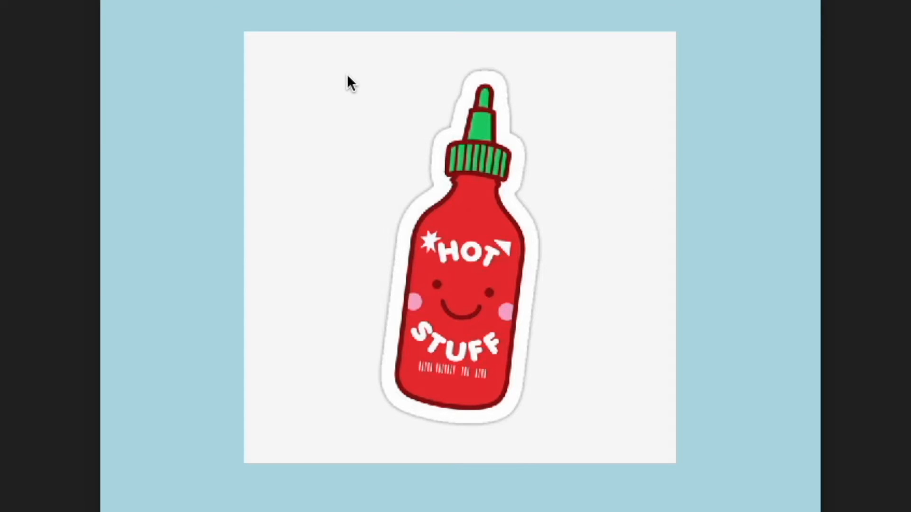
left_click(349, 78)
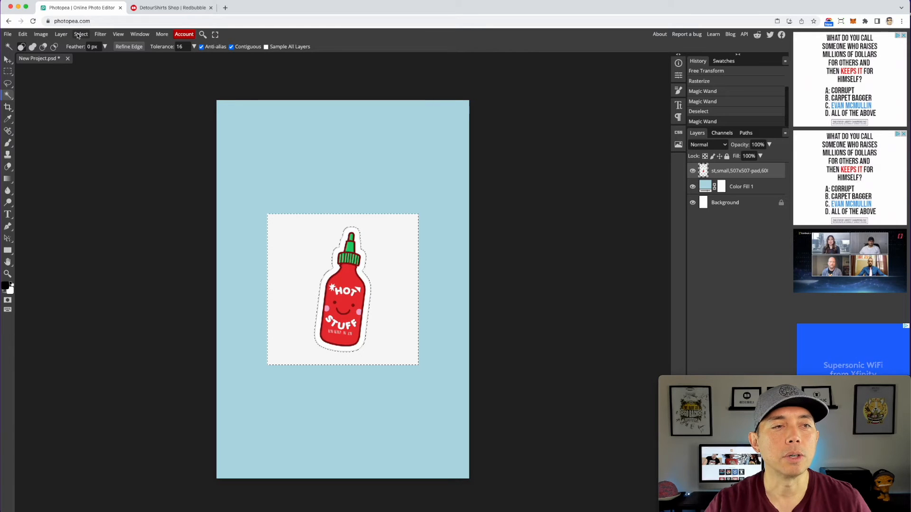
left_click(80, 34)
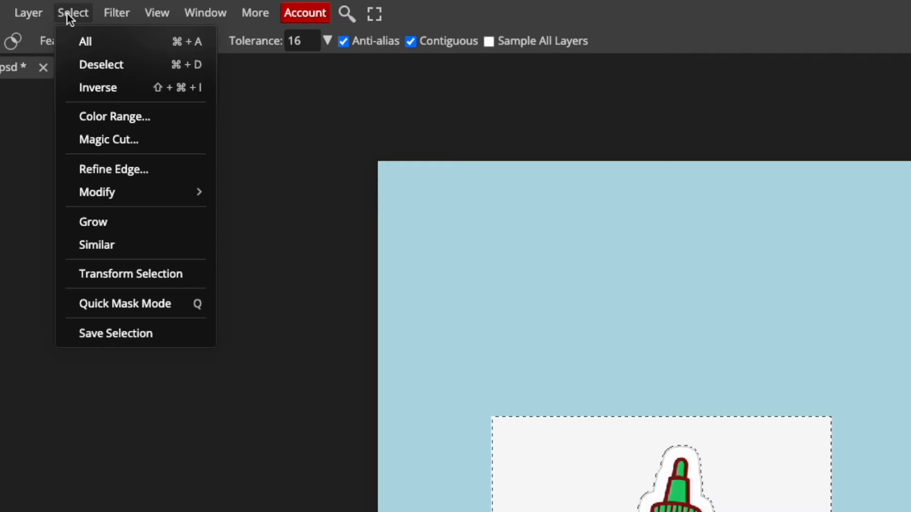
mouse_move(90, 197)
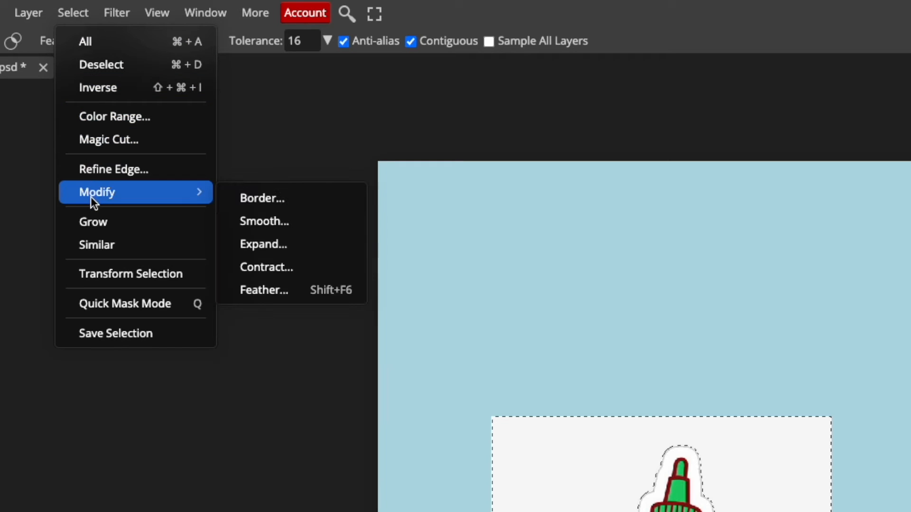
left_click(268, 244)
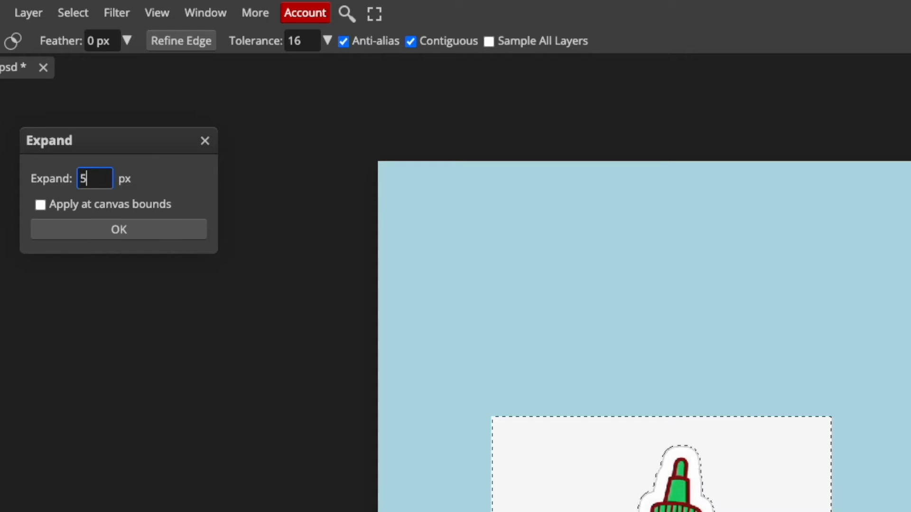
left_click(39, 204)
left_click(106, 229)
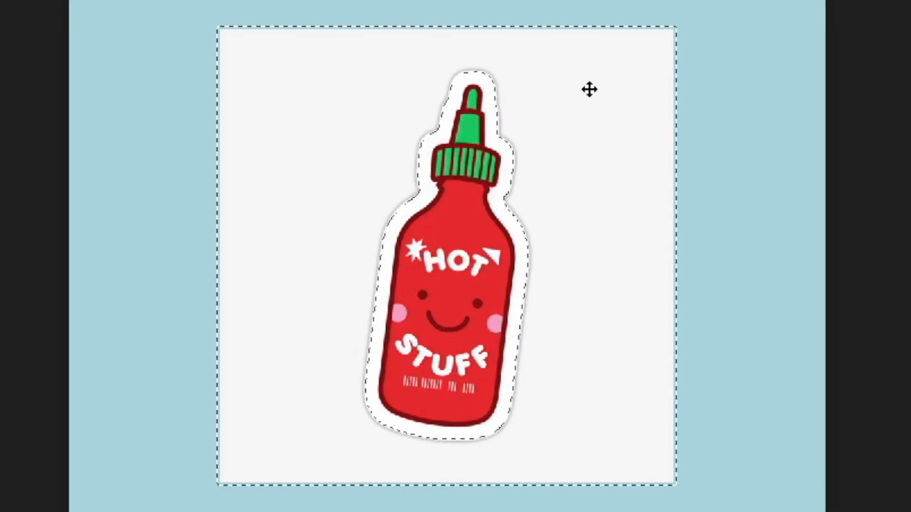
key("Delete")
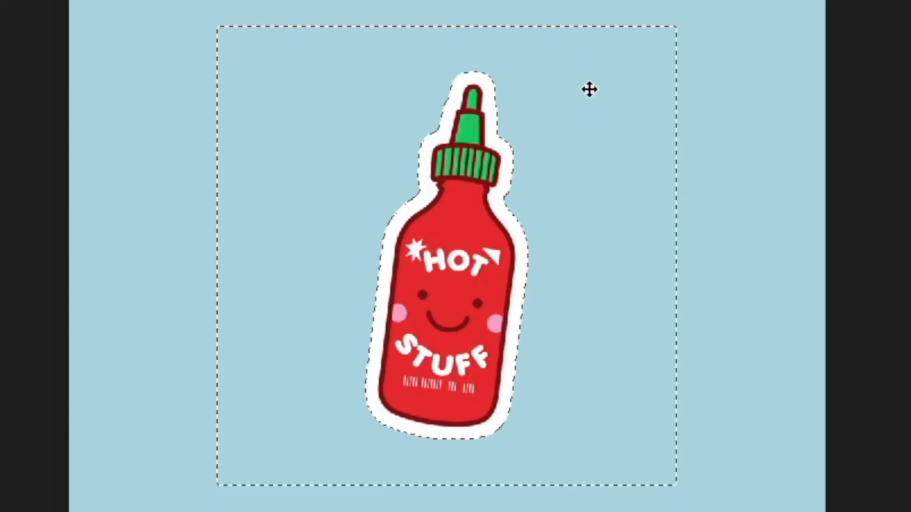
key("ctrl+d")
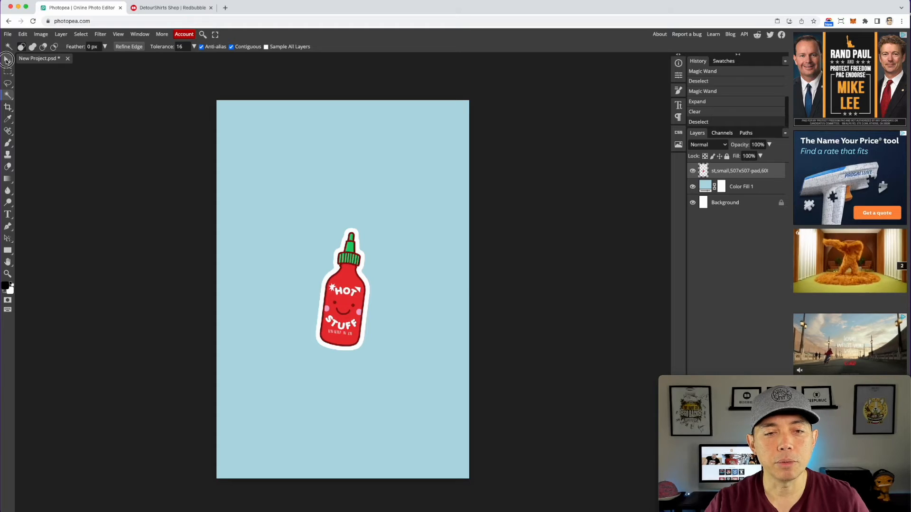
Step: Move the Hot Stuff sticker to about X 432 px, Y 540 px and rotate it about 3.6°
left_click(7, 59)
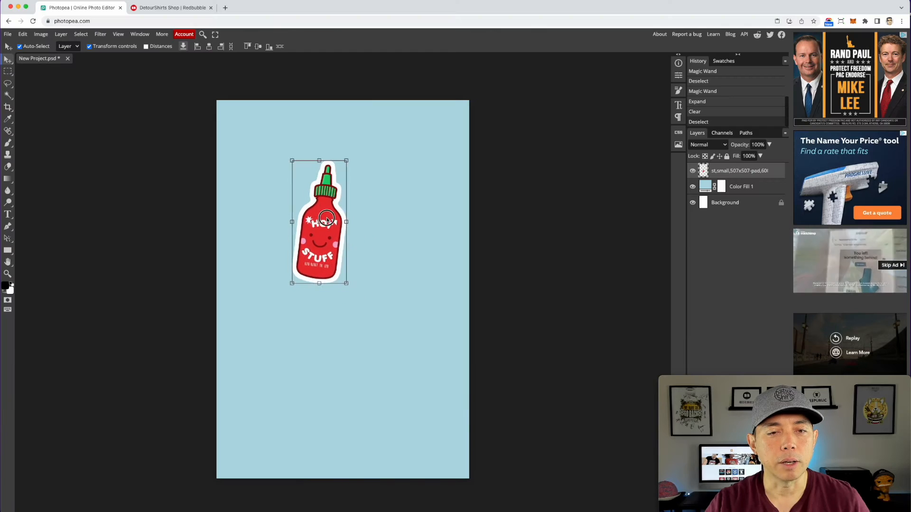
left_click_drag(326, 219, 332, 230)
mouse_move(355, 301)
left_mouse_down()
mouse_move(370, 295)
mouse_move(315, 311)
mouse_move(370, 295)
mouse_move(333, 309)
mouse_move(352, 299)
left_mouse_up()
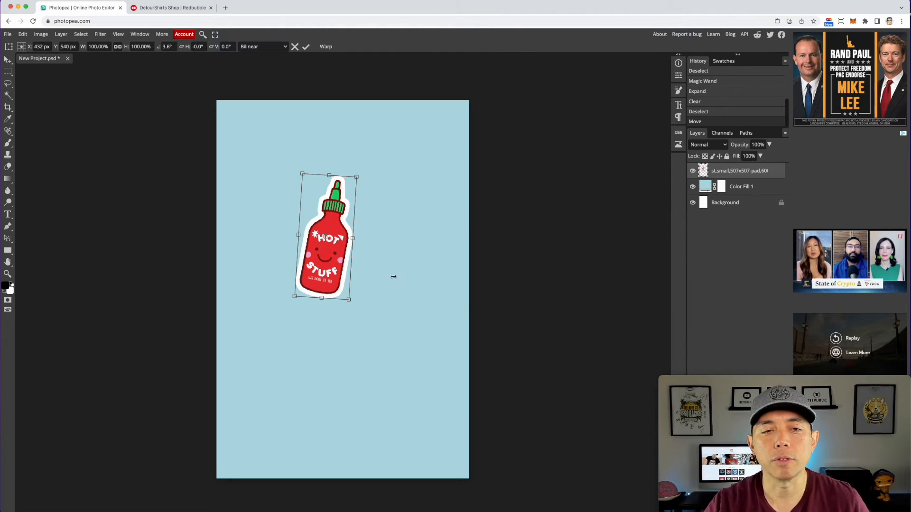
key("Return")
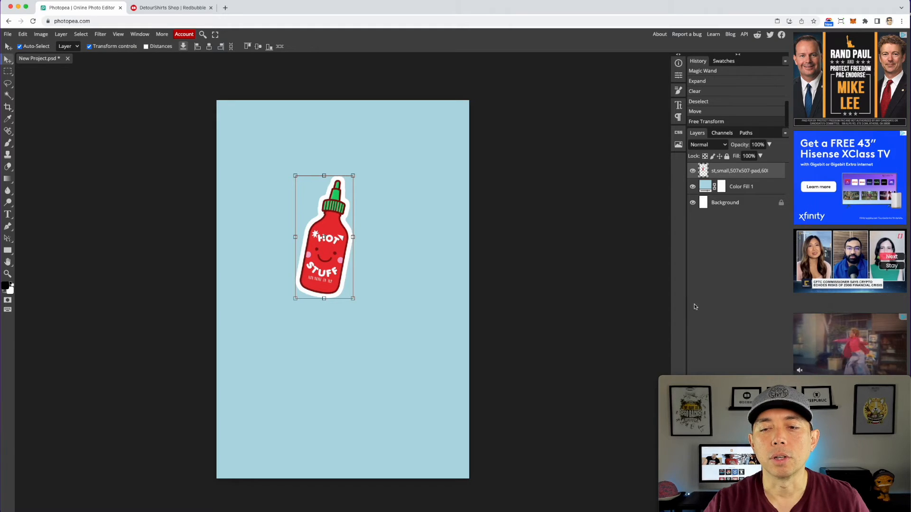
mouse_move(673, 385)
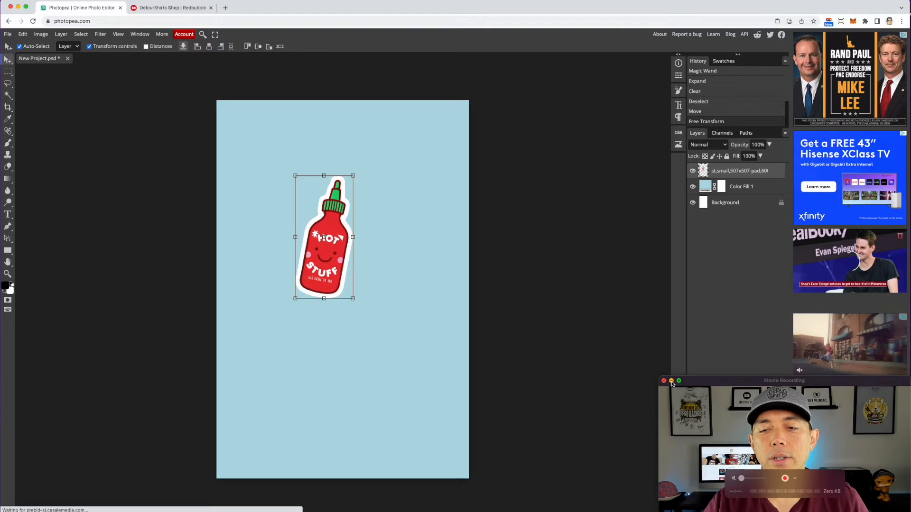
Step: Add a Drop Shadow layer style to the Hot Stuff sticker with opacity 37%, angle 123°, distance 8 px, spread 3% and size 15 px
left_click(671, 381)
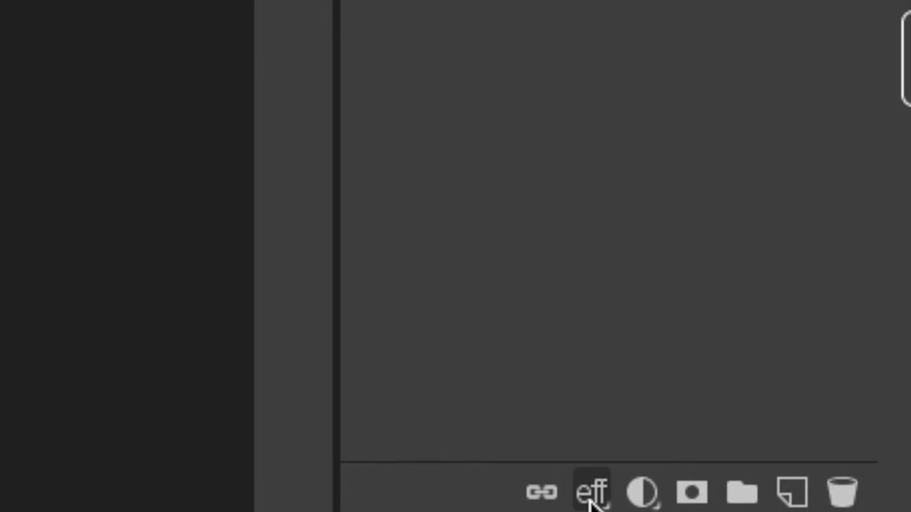
left_click(593, 493)
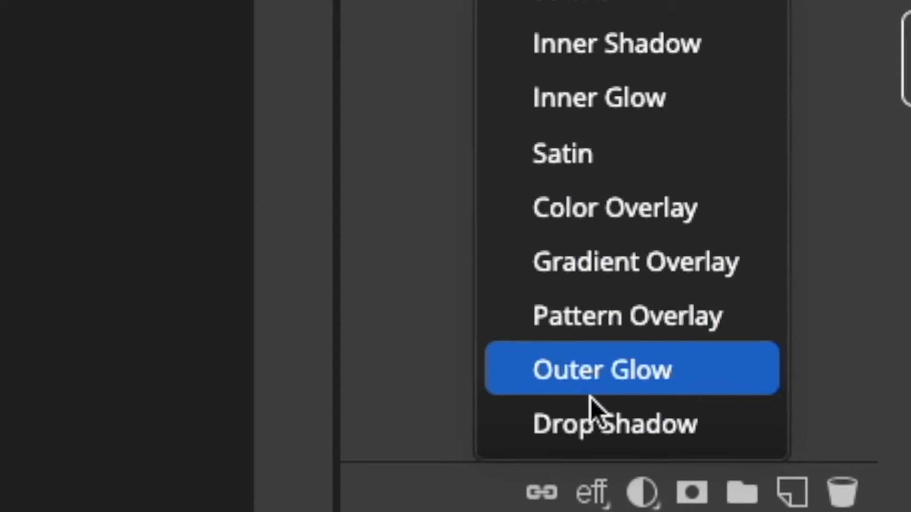
left_click(597, 423)
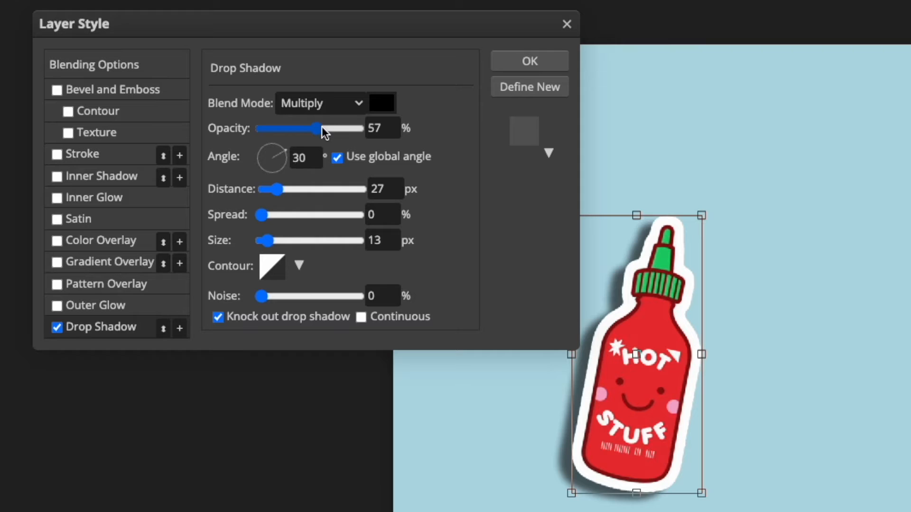
left_click_drag(183, 137, 178, 137)
left_click_drag(307, 131, 265, 149)
left_click_drag(273, 190, 285, 240)
left_click_drag(268, 243, 267, 240)
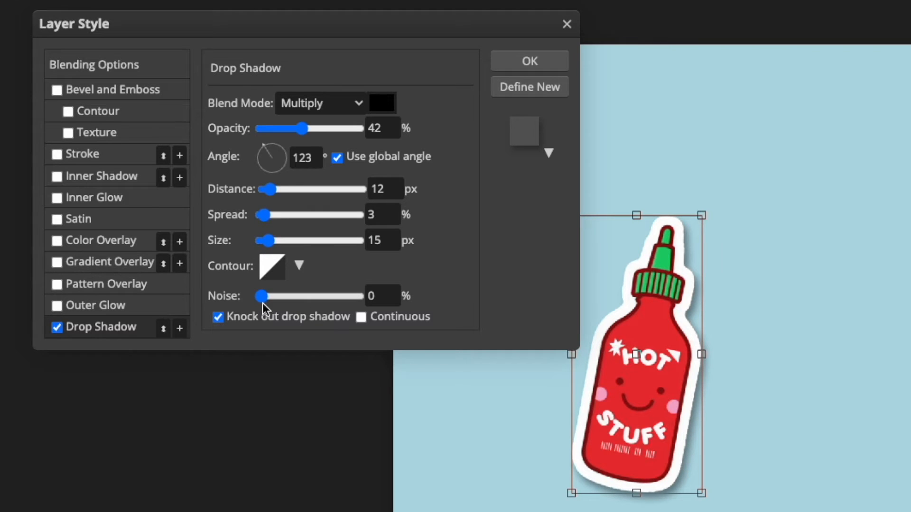
mouse_move(262, 297)
left_mouse_down()
mouse_move(321, 297)
mouse_move(250, 294)
mouse_move(258, 298)
left_mouse_up()
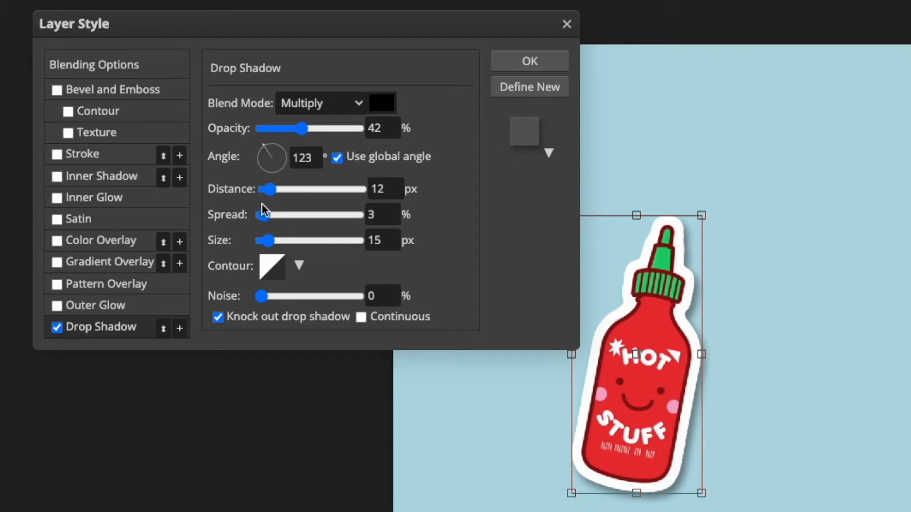
left_click_drag(273, 195, 267, 190)
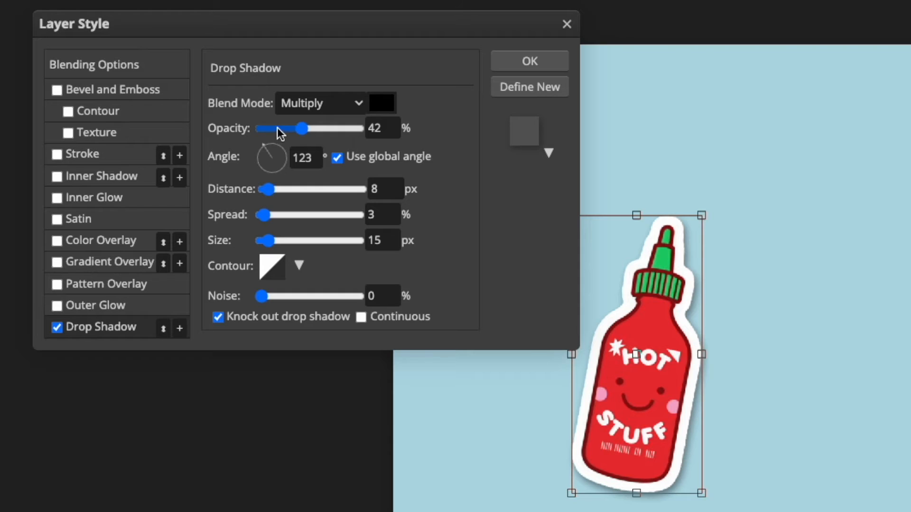
left_click_drag(301, 130, 296, 129)
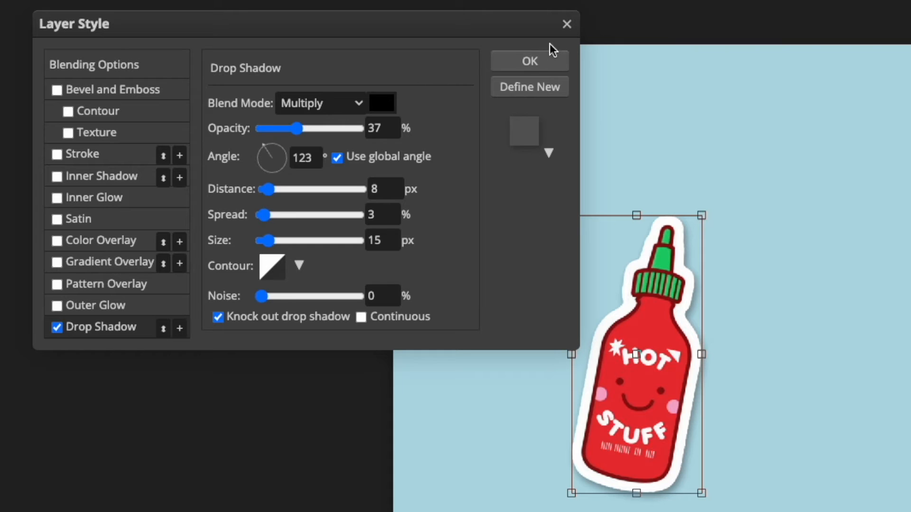
left_click(545, 58)
Step: Rotate the Hot Stuff sticker diagonally with Free Transform
left_click_drag(657, 326, 615, 291)
left_click_drag(664, 472, 628, 161)
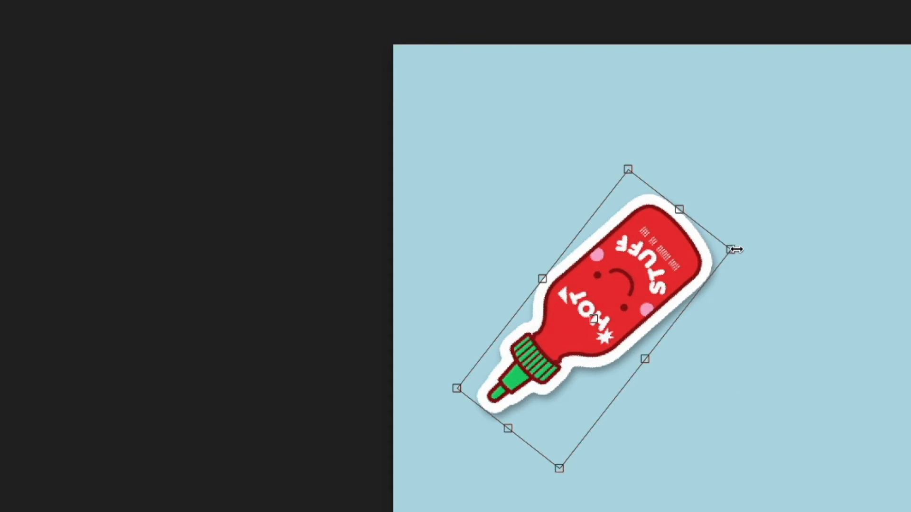
left_click_drag(747, 248, 493, 456)
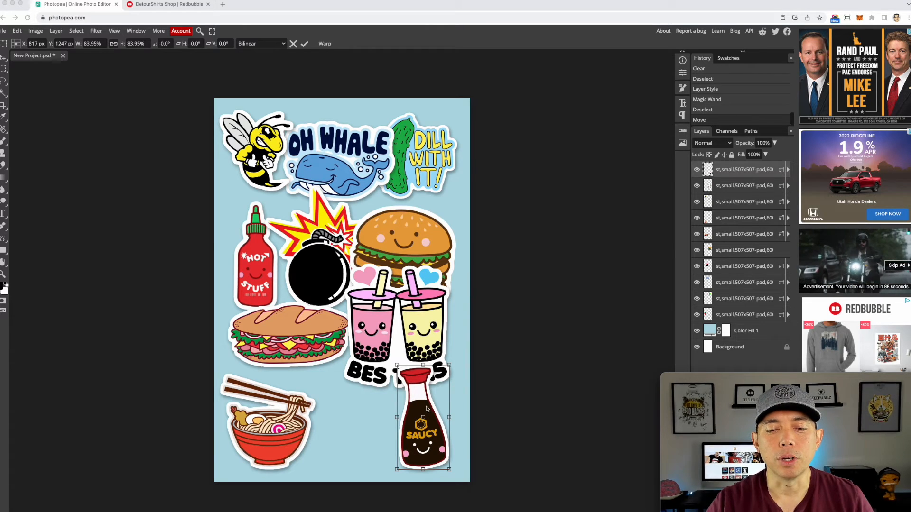
Step: Rename the top sticker layer to Soy Sauce
double_click(730, 168)
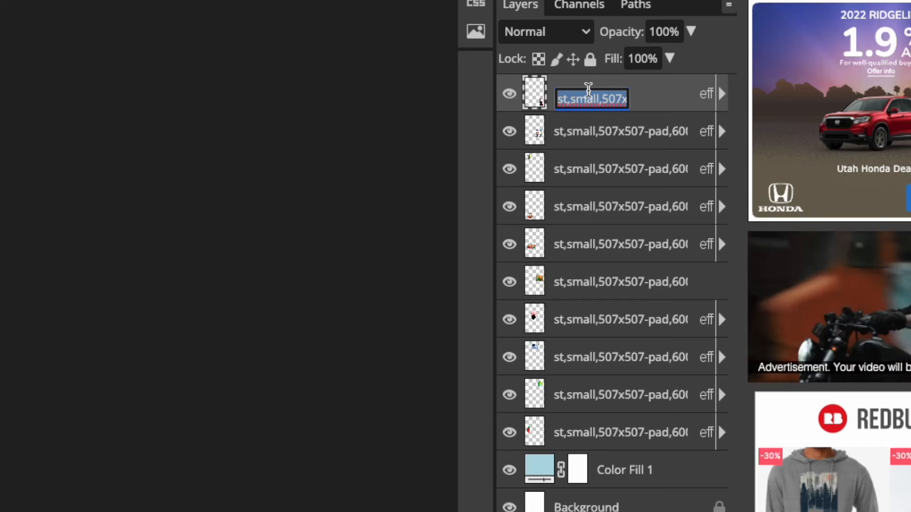
type("Sa")
key("BackSpace")
type("o")
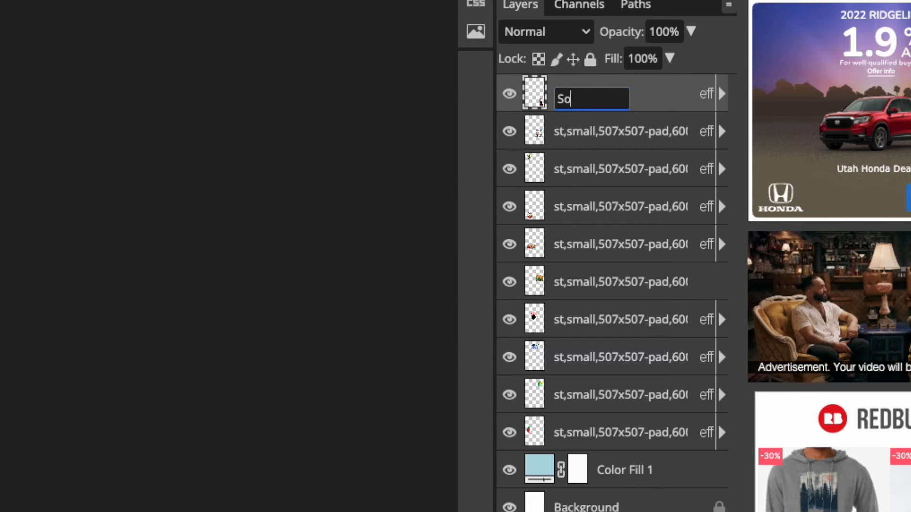
type("y Sauce")
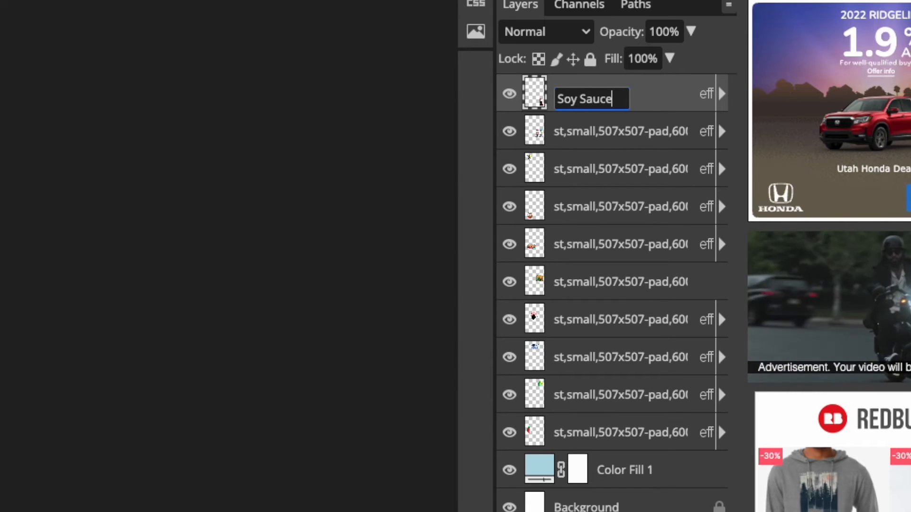
key("Return")
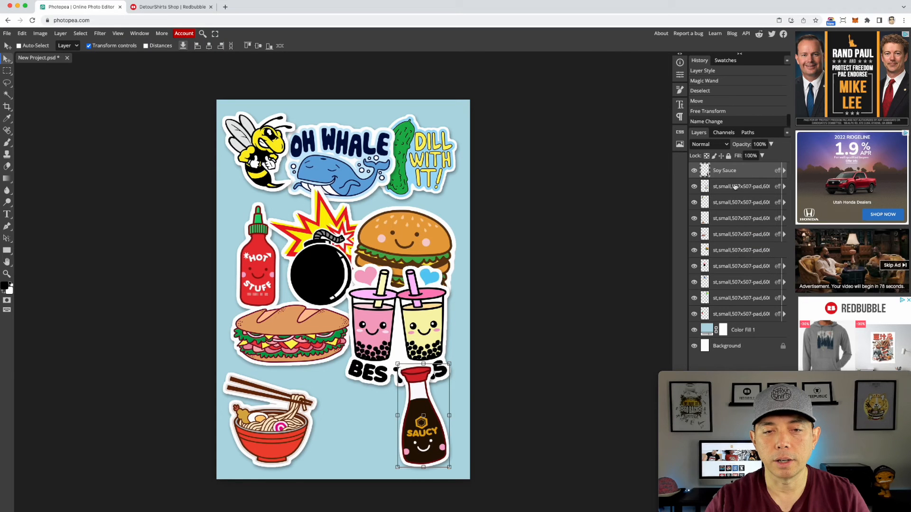
Step: Rename the second sticker layer to Bes Teas
left_click(733, 190)
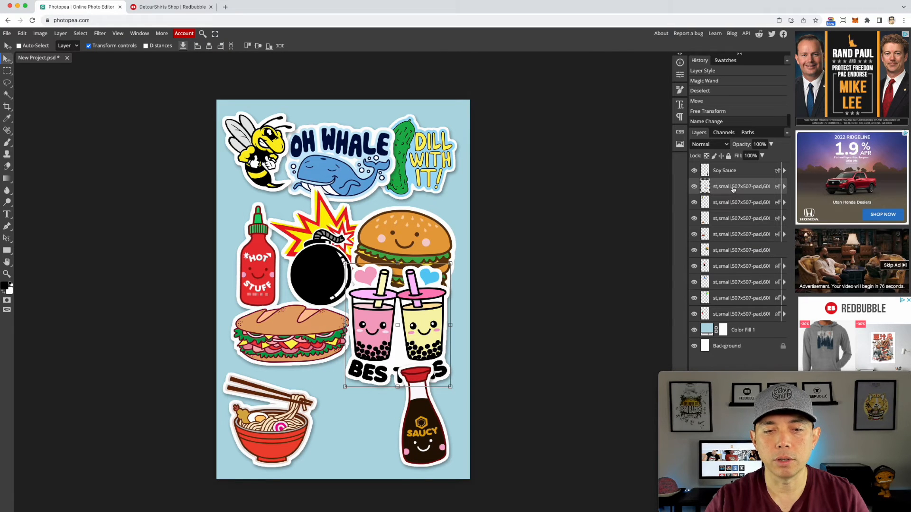
double_click(732, 187)
type("B")
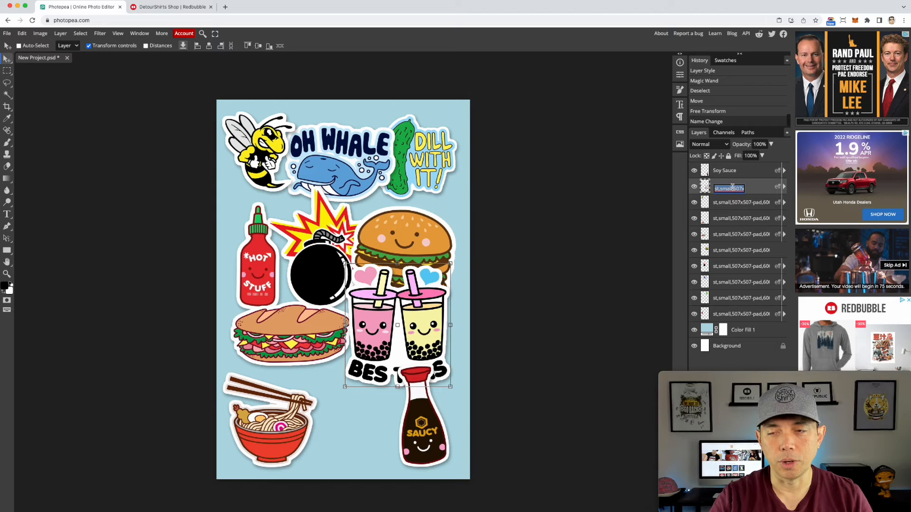
type("es Teas")
key("Return")
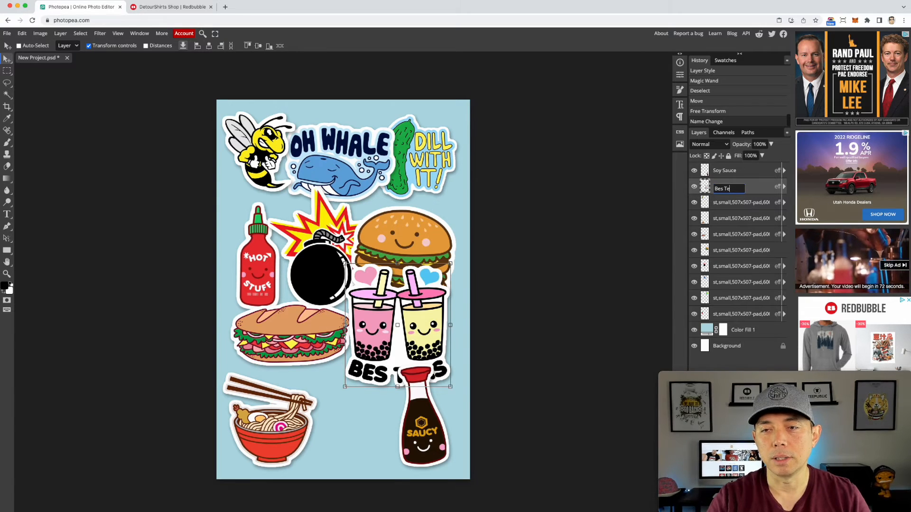
Step: Rename the next three sticker layers to Bee, ramen and sandwich
left_click(747, 208)
double_click(747, 203)
type("Bee")
key("Return")
double_click(744, 219)
type("ramen")
key("Return")
double_click(744, 235)
type("sandwich")
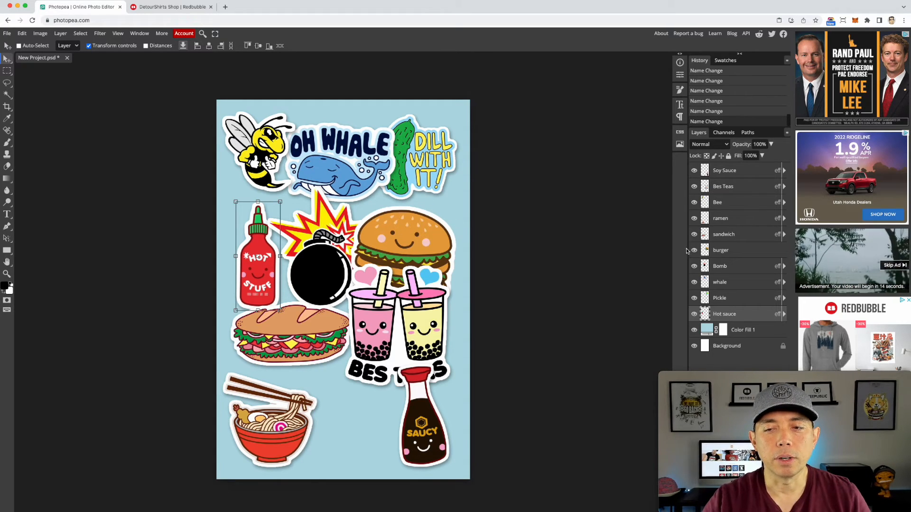
Step: Move the burger sticker upward and scale it to about 92%
left_click(744, 249)
left_click_drag(418, 233, 424, 218)
left_click_drag(462, 290, 453, 282)
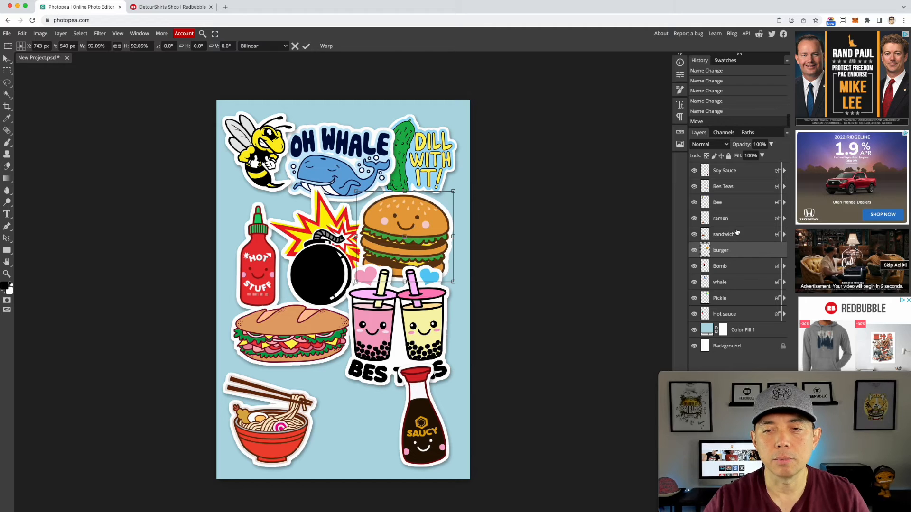
Step: Move the bomb sticker to the bottom of the canvas and the Bes Teas sticker up and to the left
left_click(735, 265)
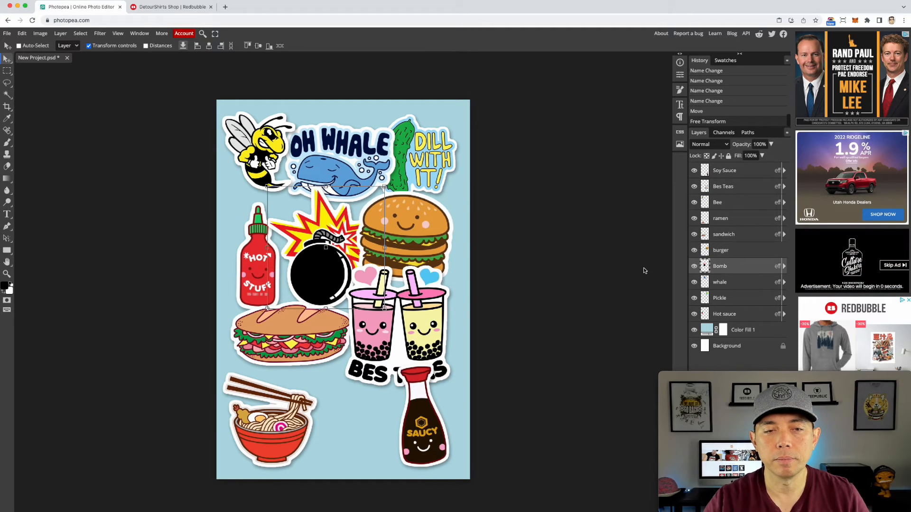
left_click_drag(323, 234, 350, 405)
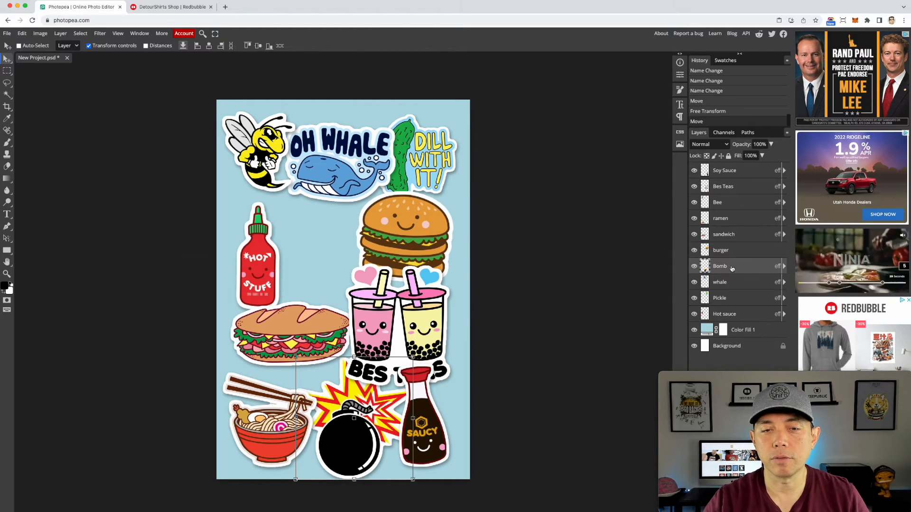
left_click(729, 190)
left_click_drag(433, 318, 373, 256)
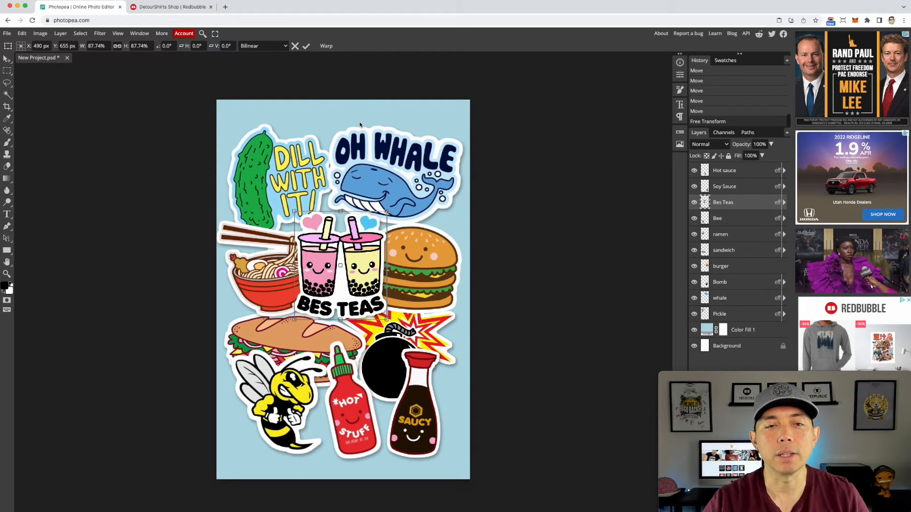
Step: Open the DetourShirts shop logo from the Redbubble page in a new tab and drag the image out
left_click(184, 9)
scroll(474, 118, "up", 5)
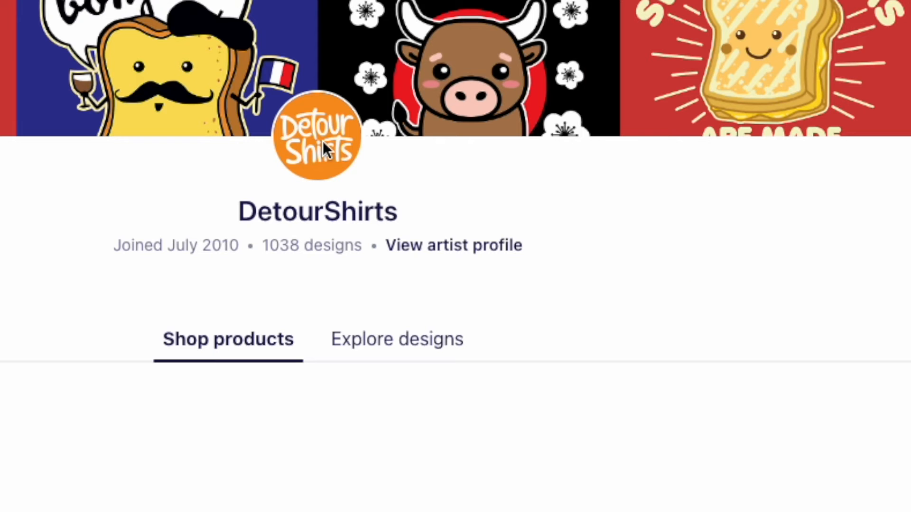
right_click(323, 141)
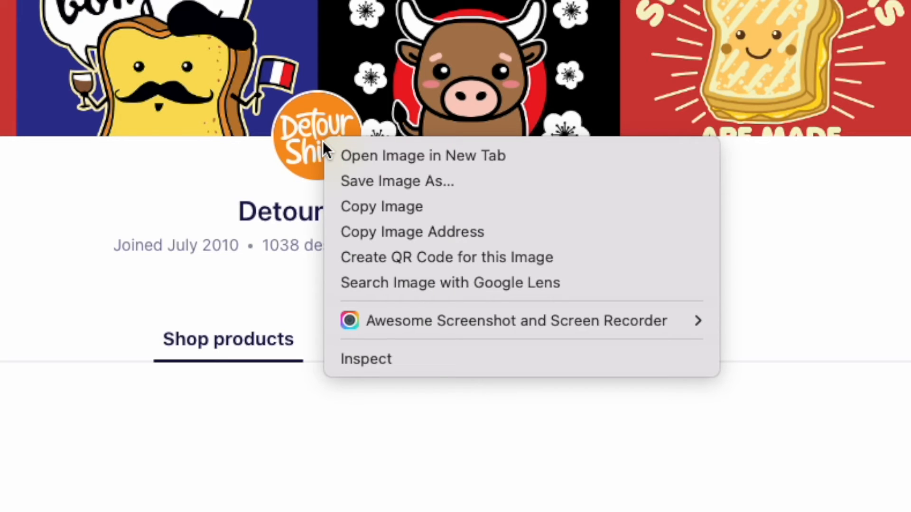
left_click(390, 157)
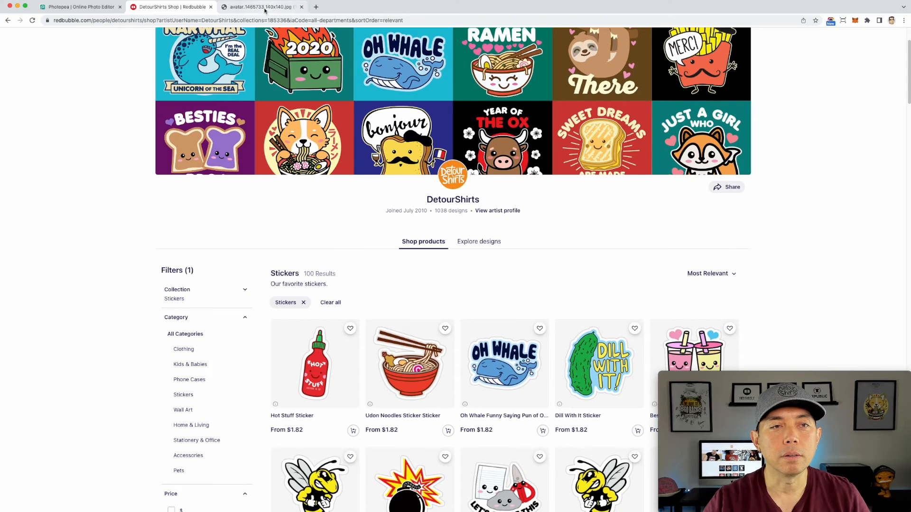
left_click(261, 6)
left_click_drag(464, 257, 910, 247)
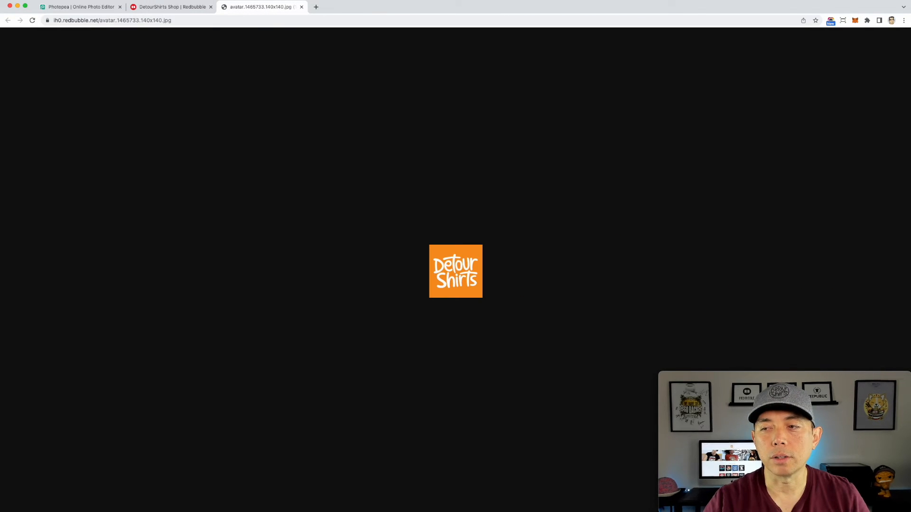
Step: Place the DetourShirts logo onto the canvas near the top center
left_click(93, 6)
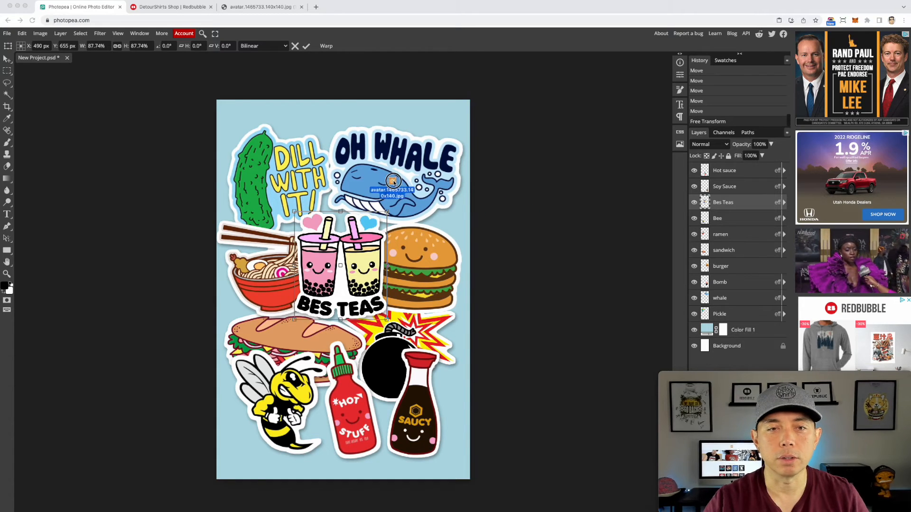
left_click_drag(393, 185, 361, 180)
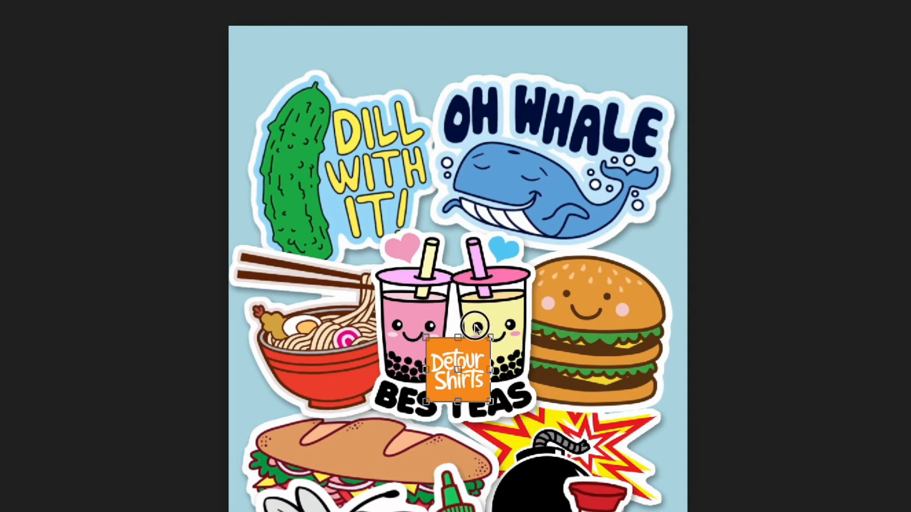
left_click_drag(475, 328, 449, 14)
left_click_drag(465, 89, 483, 110)
left_click_drag(467, 46, 470, 45)
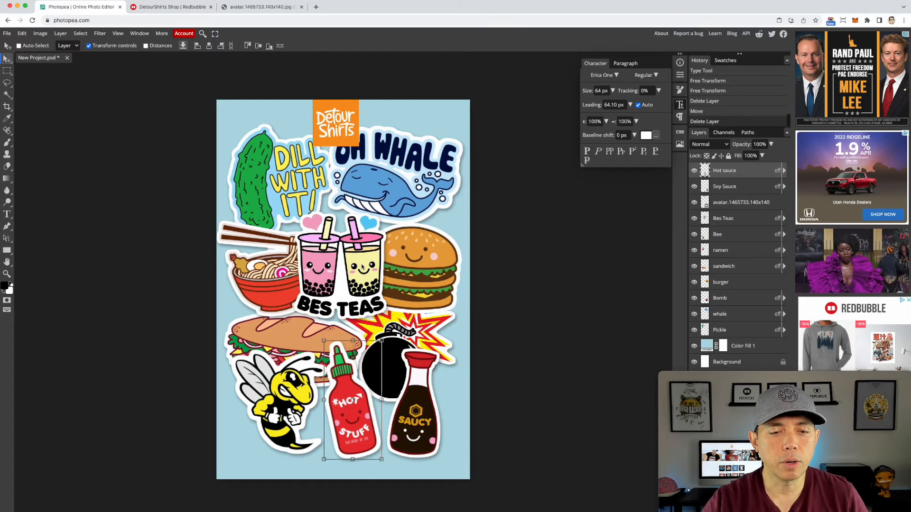
Step: Select all sticker layers from Pickle to Hot sauce and move them down slightly
left_click(733, 331)
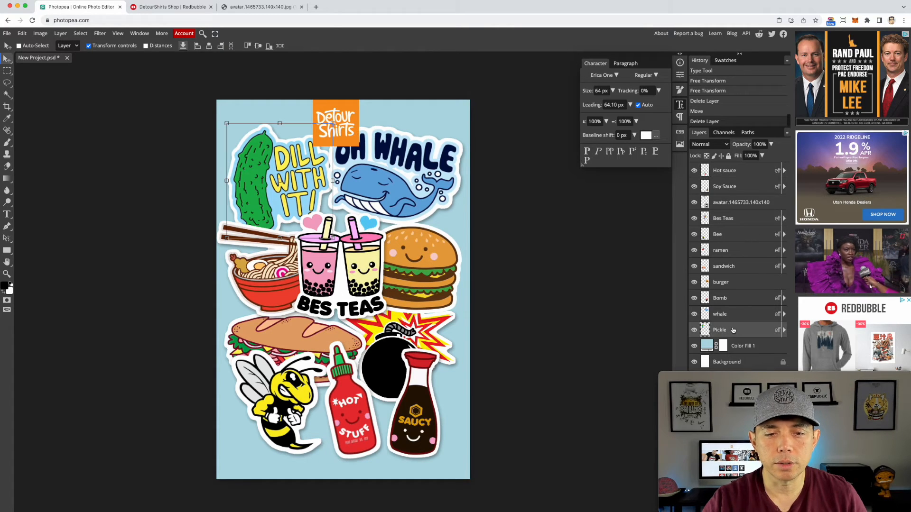
left_click(737, 174, "shift")
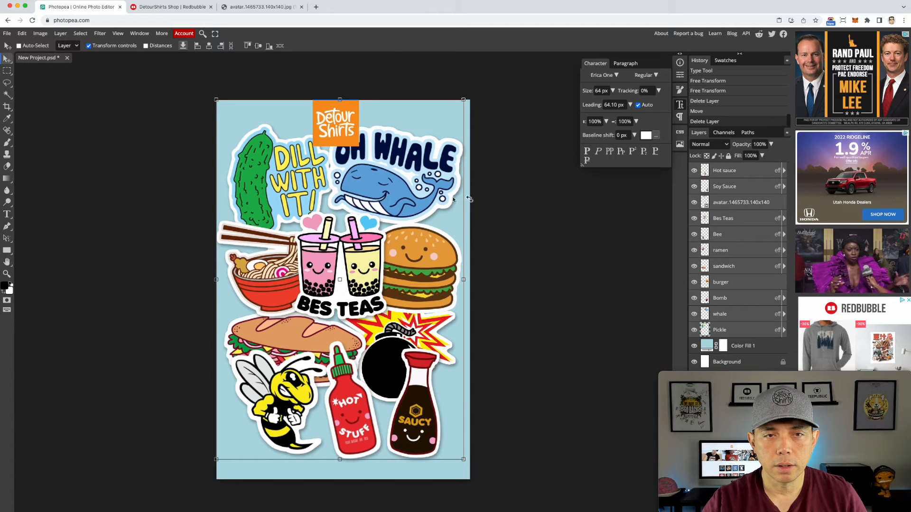
left_click_drag(424, 178, 424, 196)
left_click_drag(421, 173, 420, 181)
Step: Move the DetourShirts logo up to the canvas's top edge
left_click(721, 204)
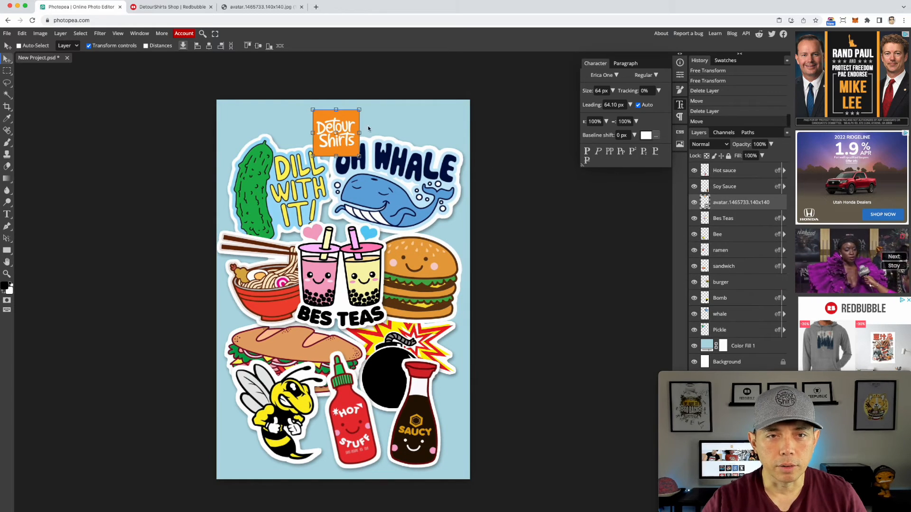
left_click_drag(350, 121, 349, 110)
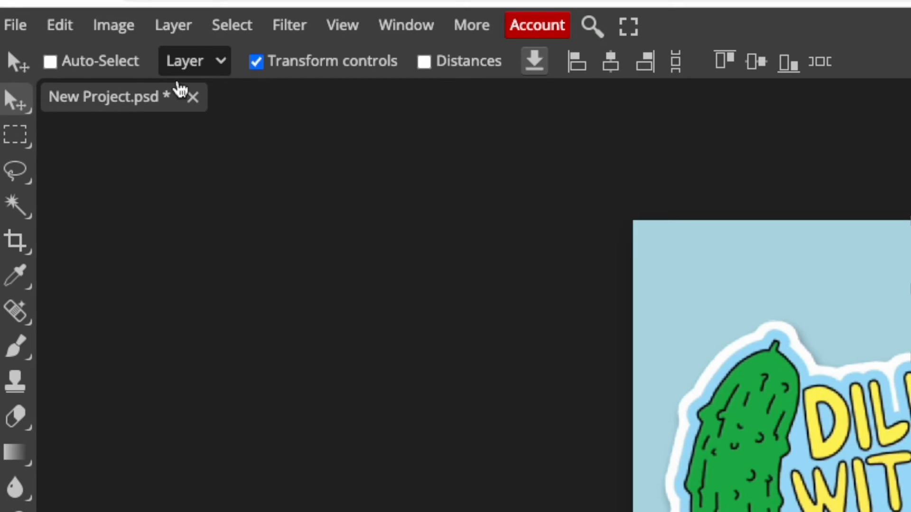
Step: Export the project as a JPG at 1000×1500 px named New Project with 70% quality
left_click(18, 26)
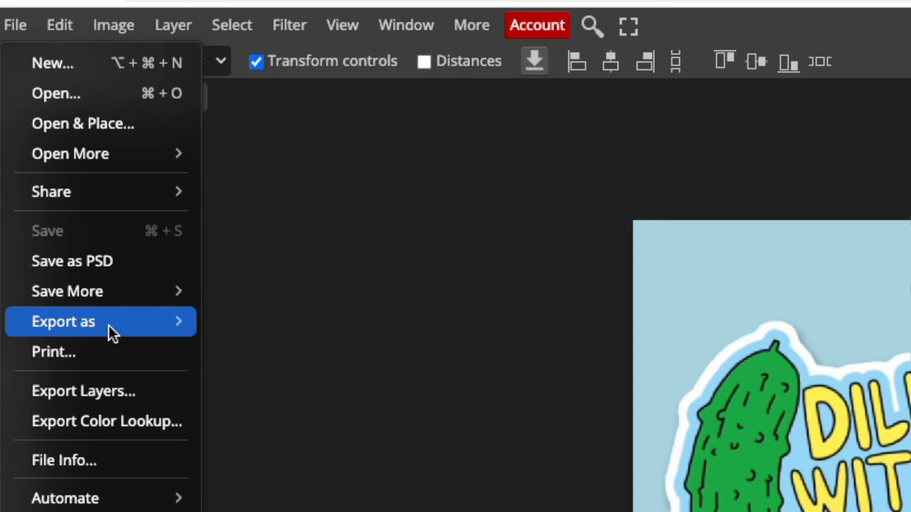
mouse_move(109, 326)
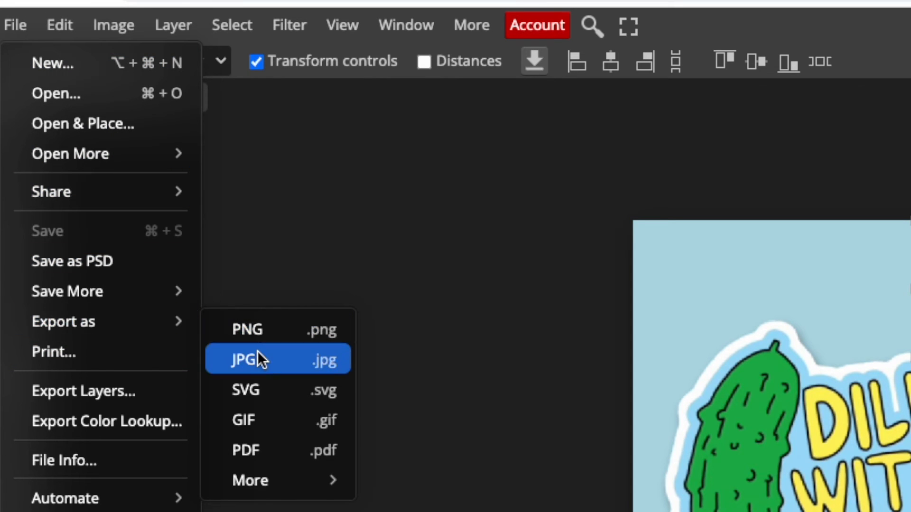
left_click(257, 359)
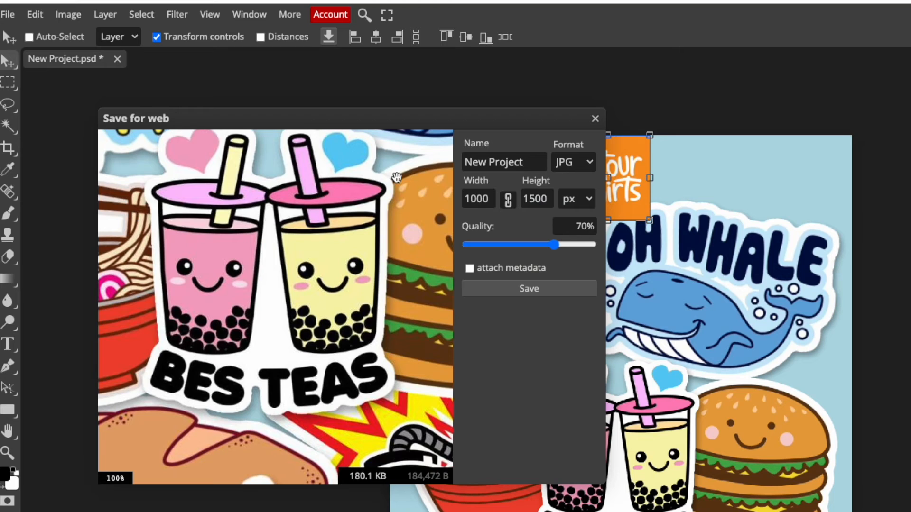
left_click(476, 199)
left_click(533, 201)
left_click(566, 161)
left_click(529, 289)
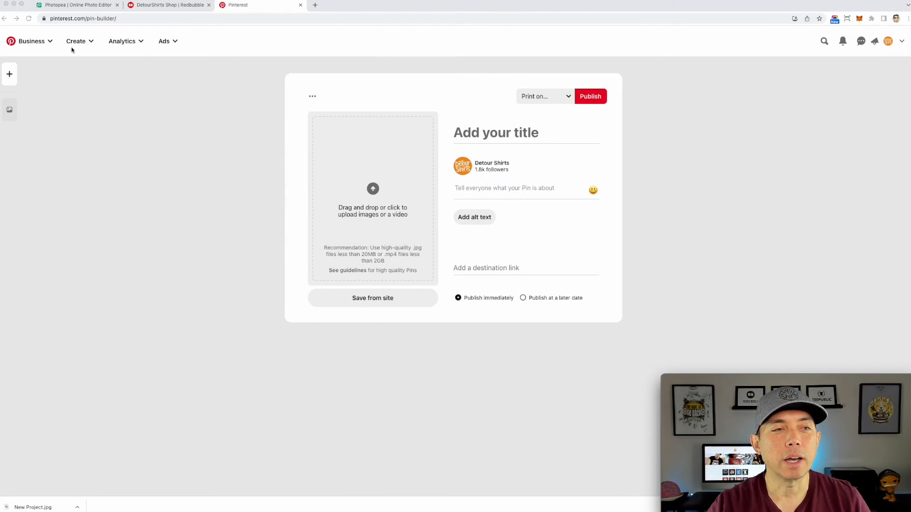
Step: Upload the exported New Project.jpg into the Pinterest pin builder's image area
left_click(81, 44)
left_click(81, 42)
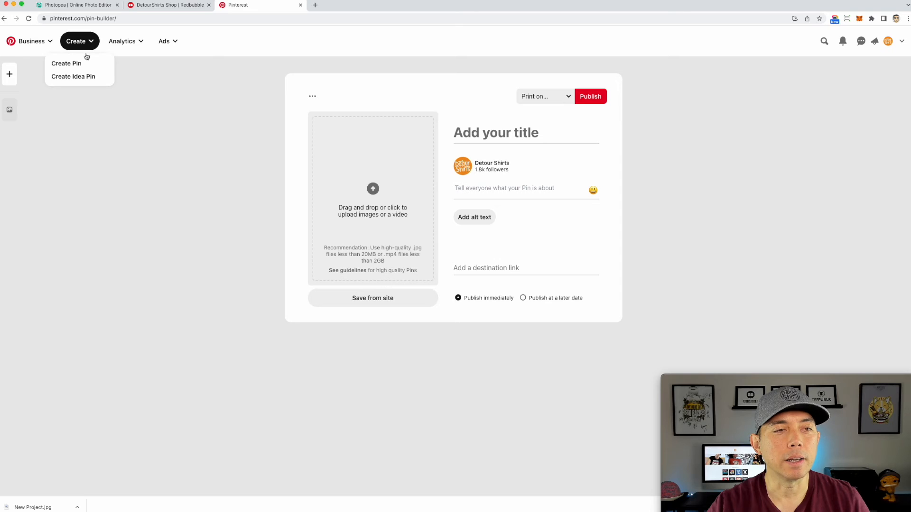
left_click(674, 117)
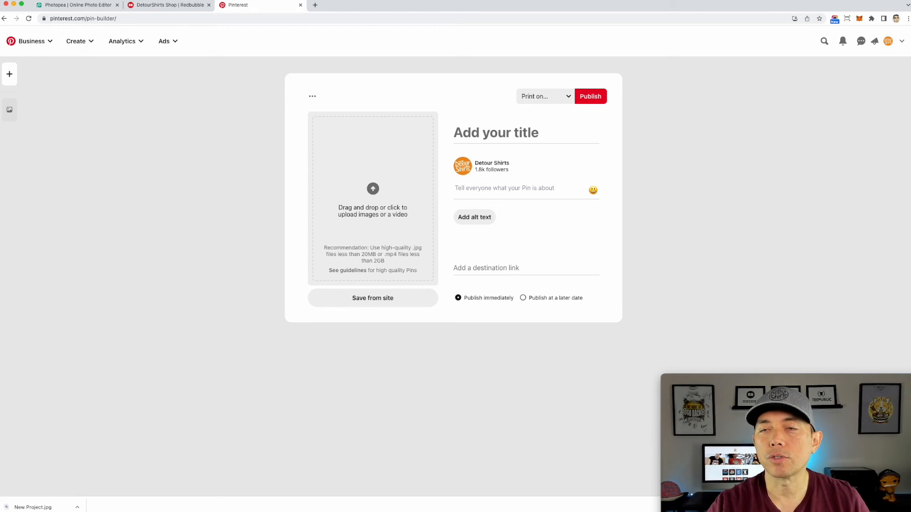
left_click_drag(33, 507, 391, 185)
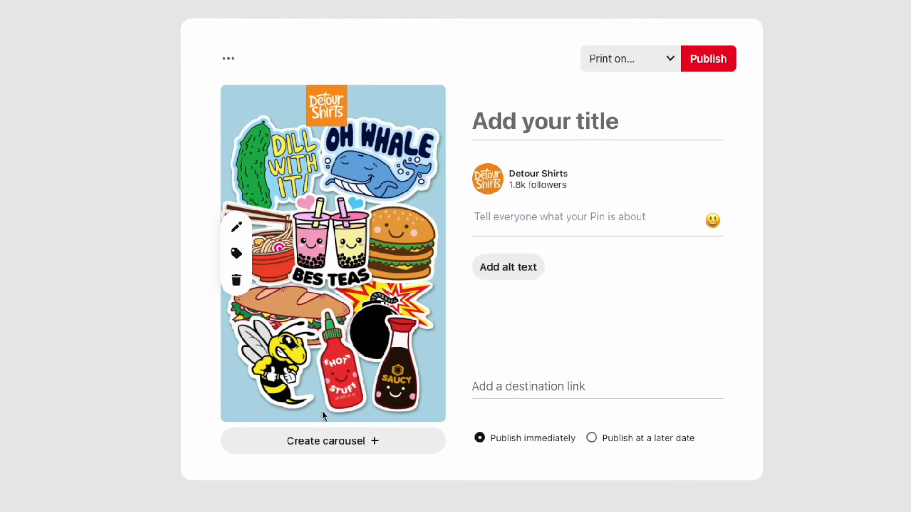
Step: Enter the pin title "RedBubble Kawaii Stickers"
left_click(525, 122)
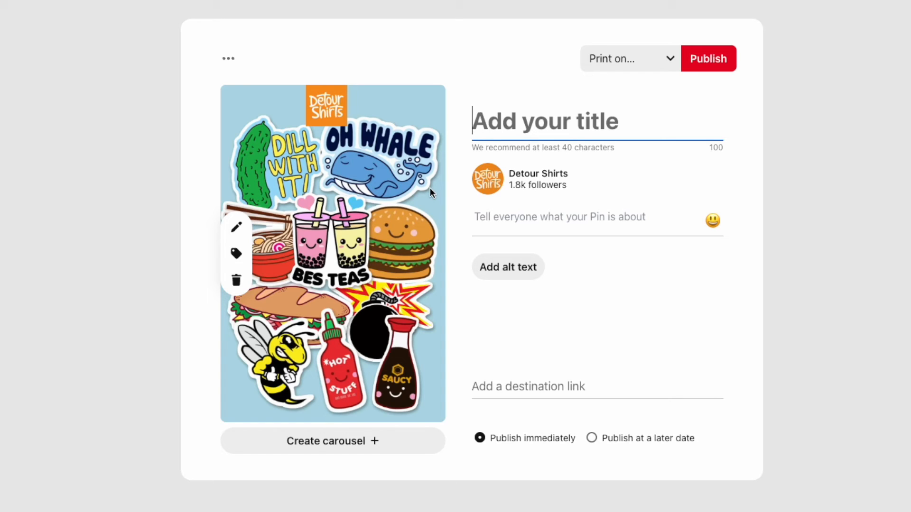
type("RedBubble")
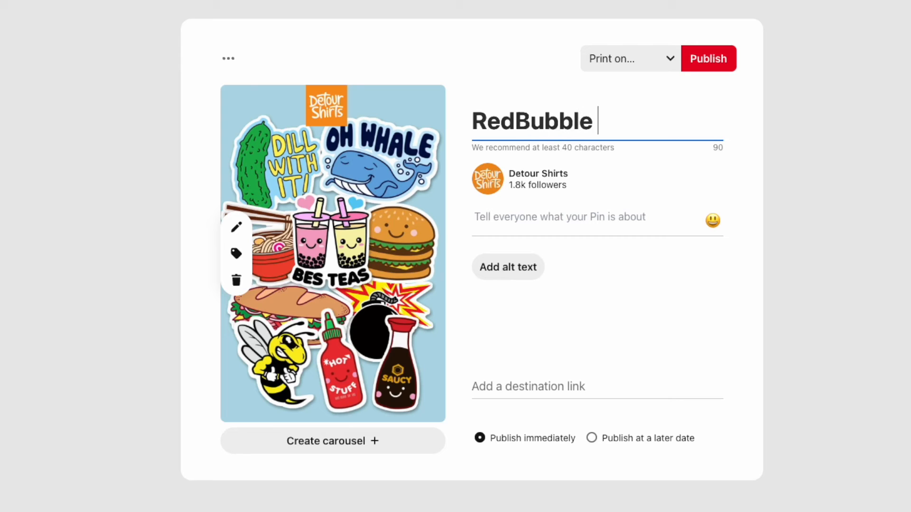
type(" Kawaii Stickers")
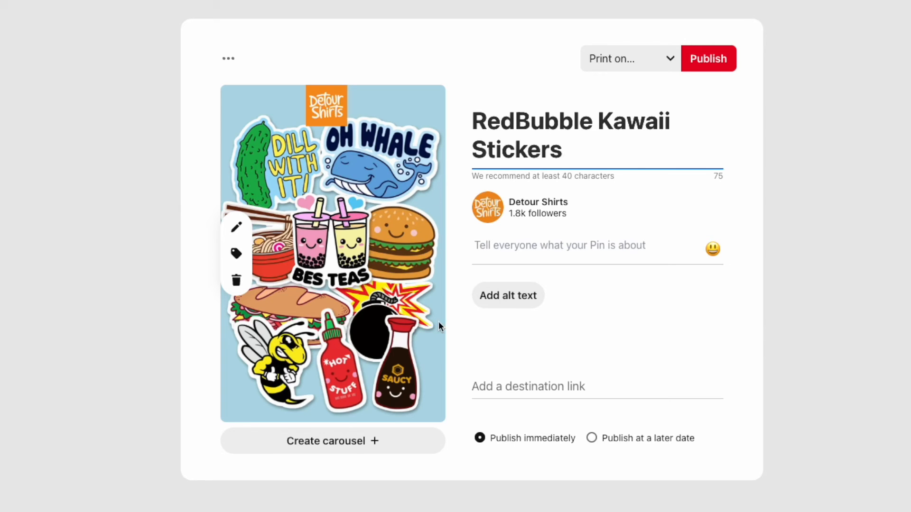
Step: Describe the pin as cool kawaii stickers on RedBubble and paste the Redbubble shop URL as its destination link
left_click(498, 250)
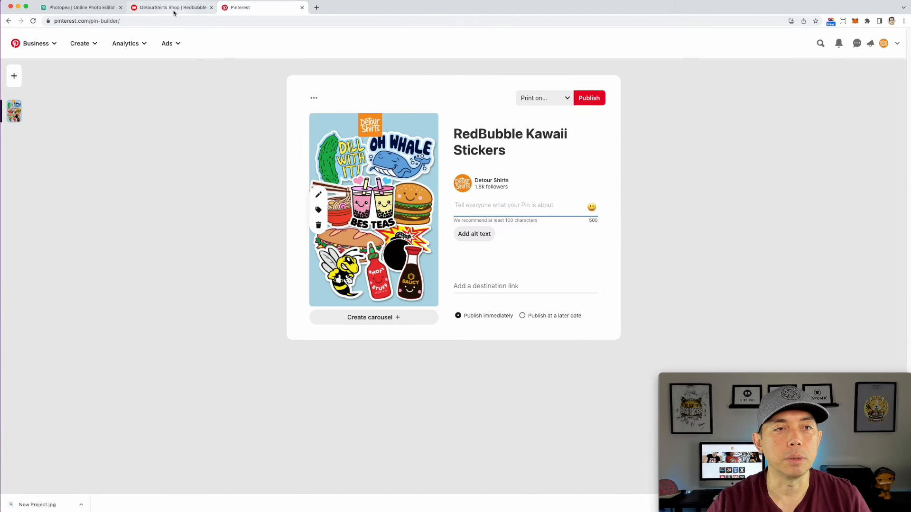
left_click(173, 8)
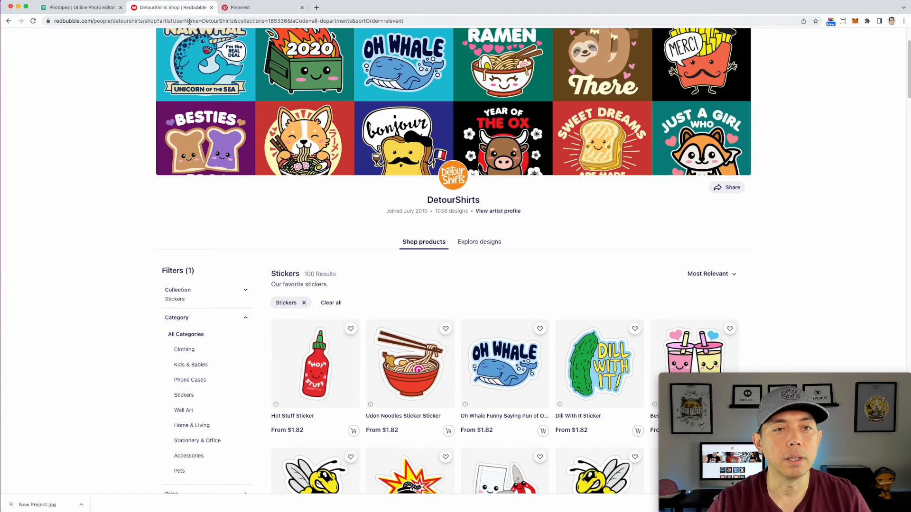
scroll(192, 35, "up", 3)
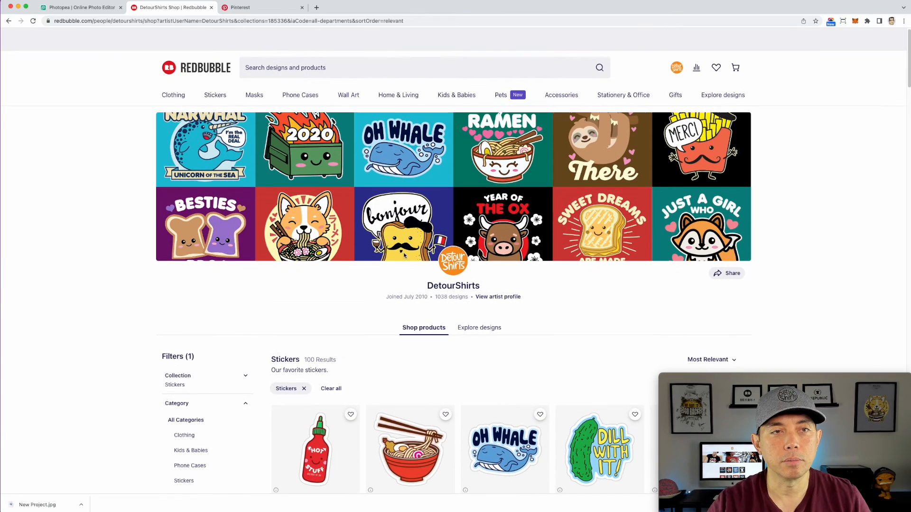
scroll(533, 337, "down", 5)
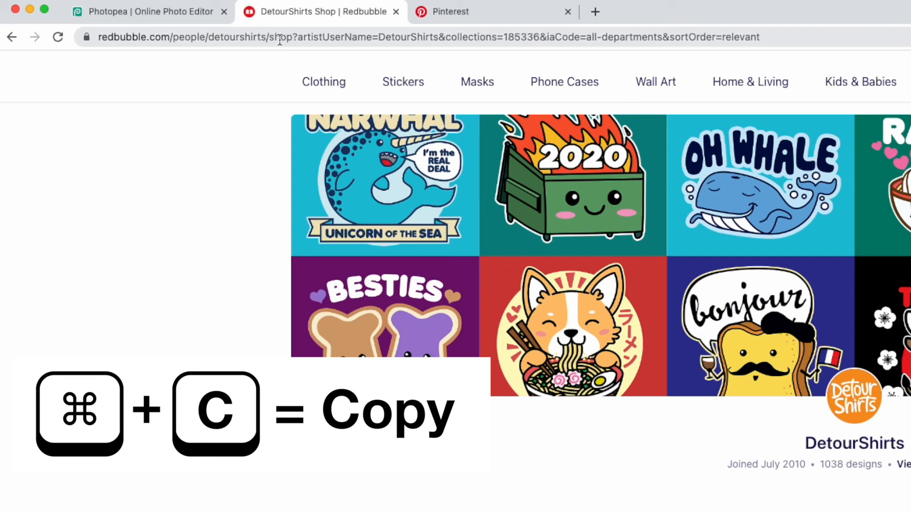
left_click(280, 38)
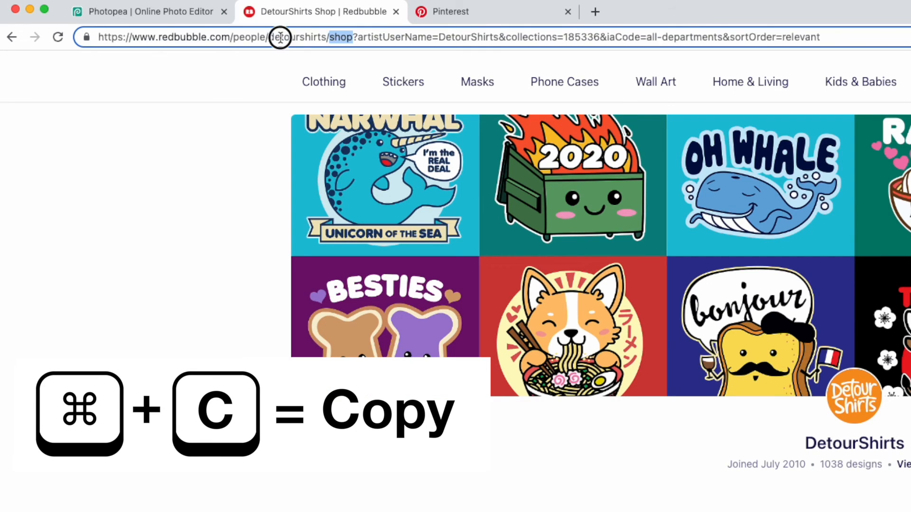
left_click(465, 9)
left_click(501, 396)
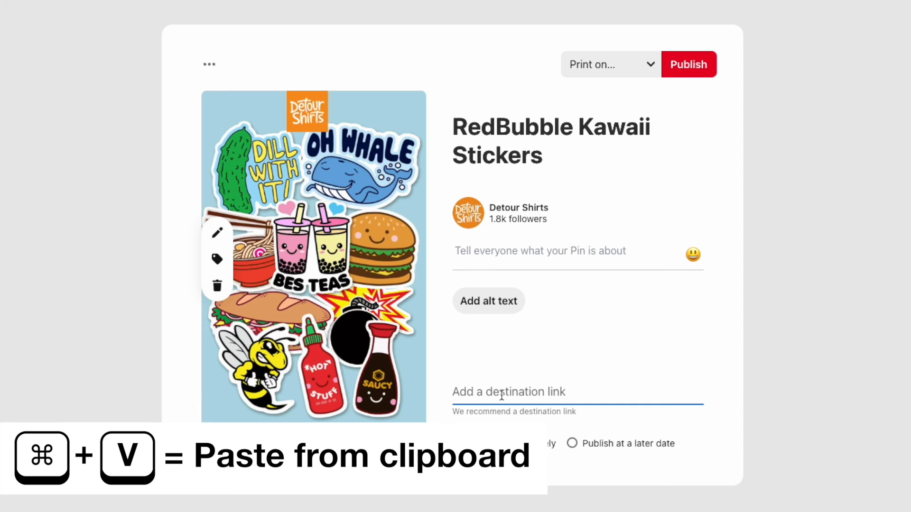
key("super+v")
Step: Choose the Stickers on RedBubble board and publish the pin
left_click(483, 255)
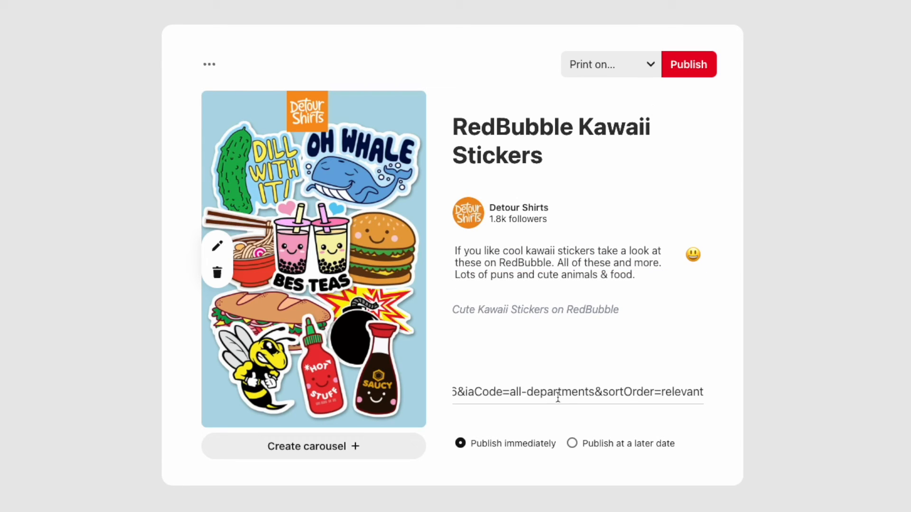
left_click(650, 68)
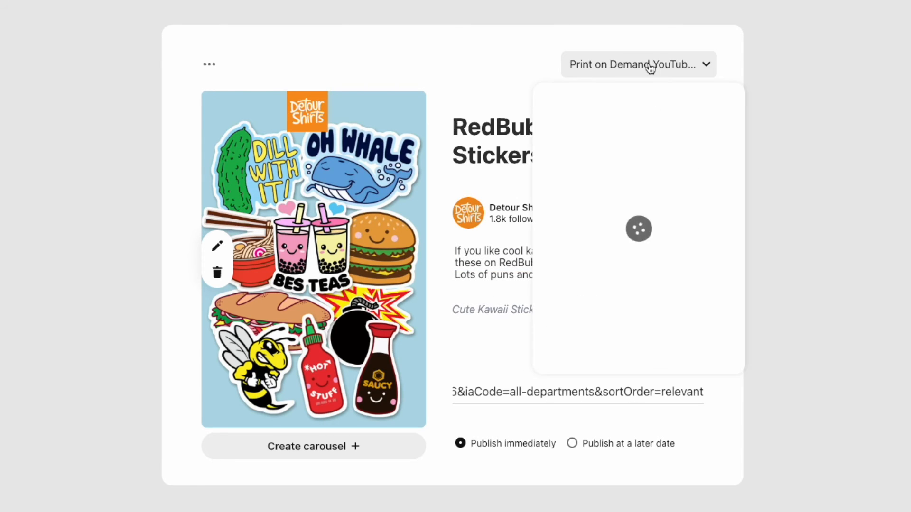
type("s")
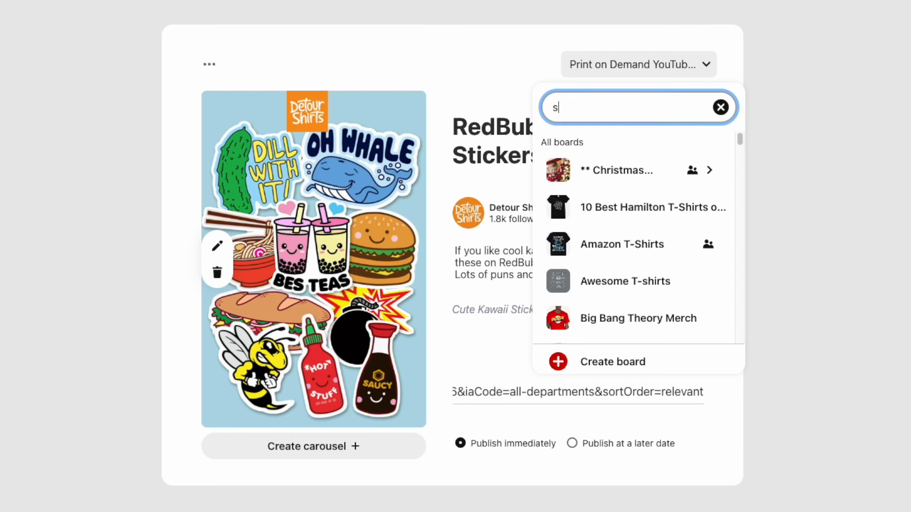
type("tick")
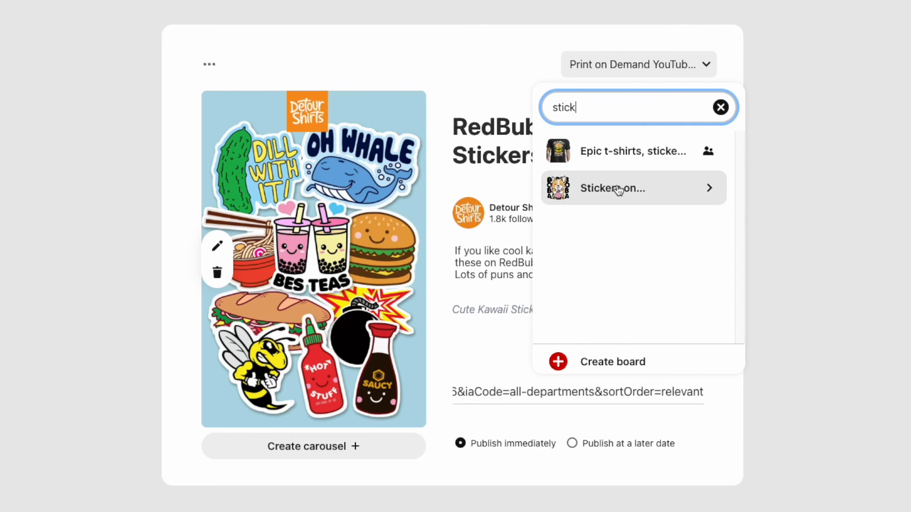
left_click(617, 190)
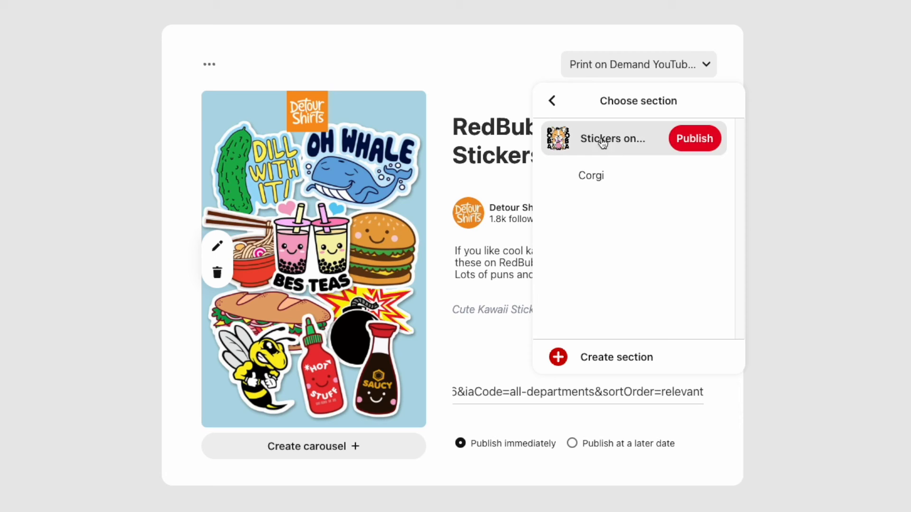
left_click(708, 144)
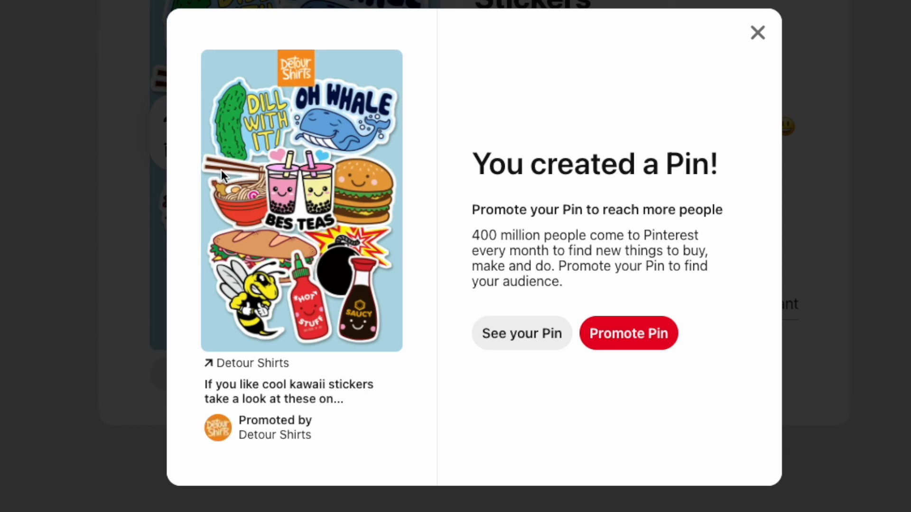
Step: Open the published pin and browse the similar pins listed below it
left_click(545, 335)
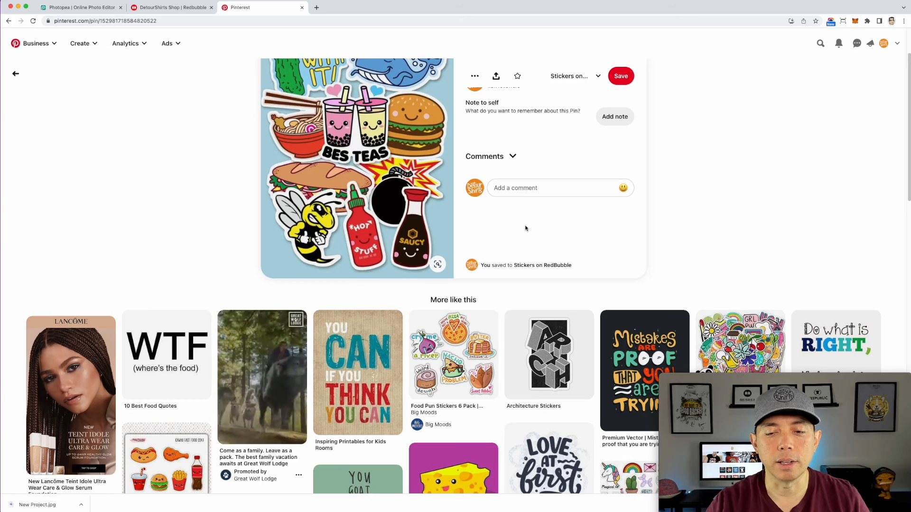
scroll(615, 283, "down", 3)
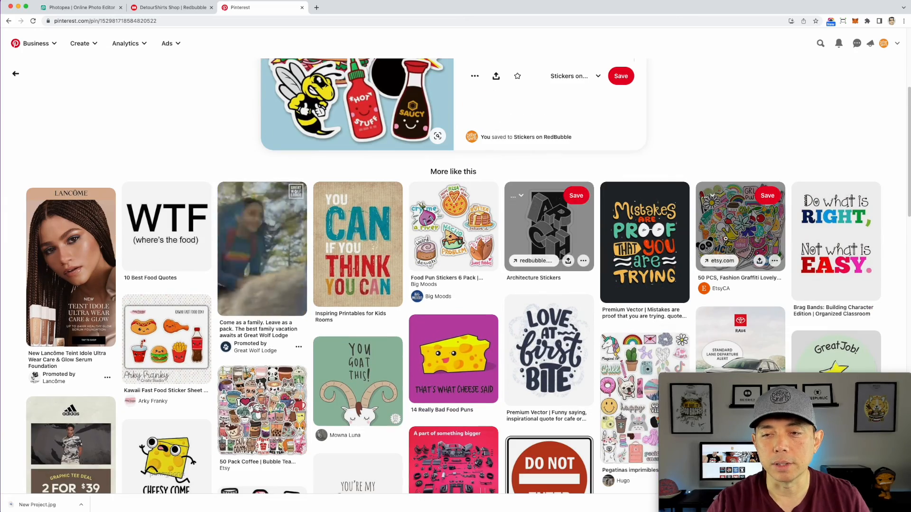
scroll(731, 222, "down", 1)
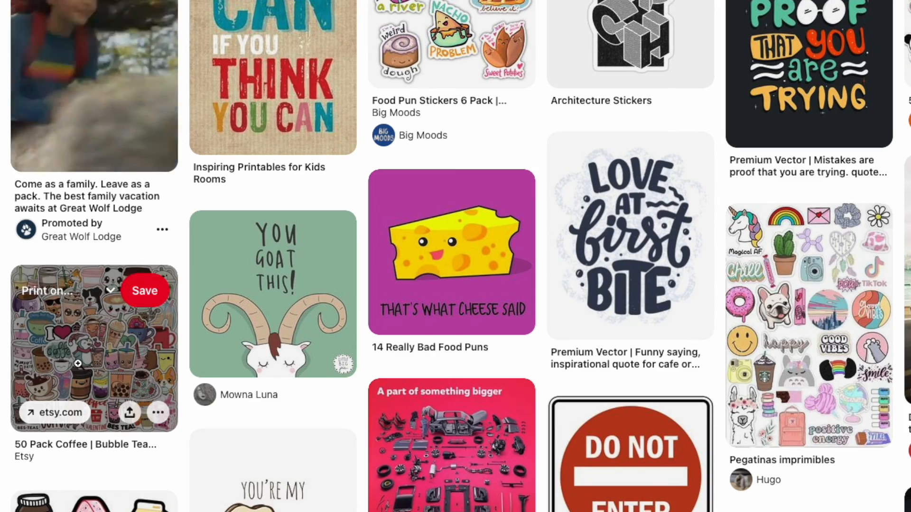
scroll(77, 363, "down", 1)
scroll(396, 306, "down", 3)
scroll(378, 282, "down", 1)
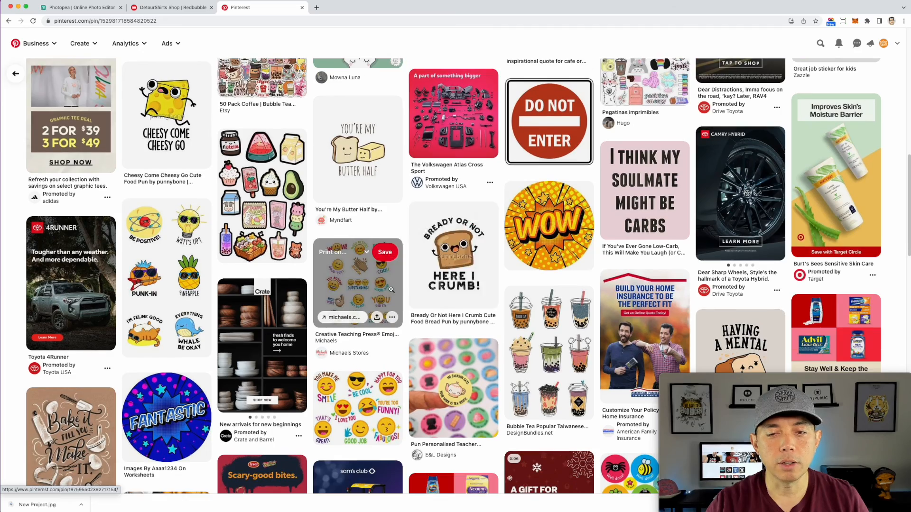
scroll(576, 286, "down", 3)
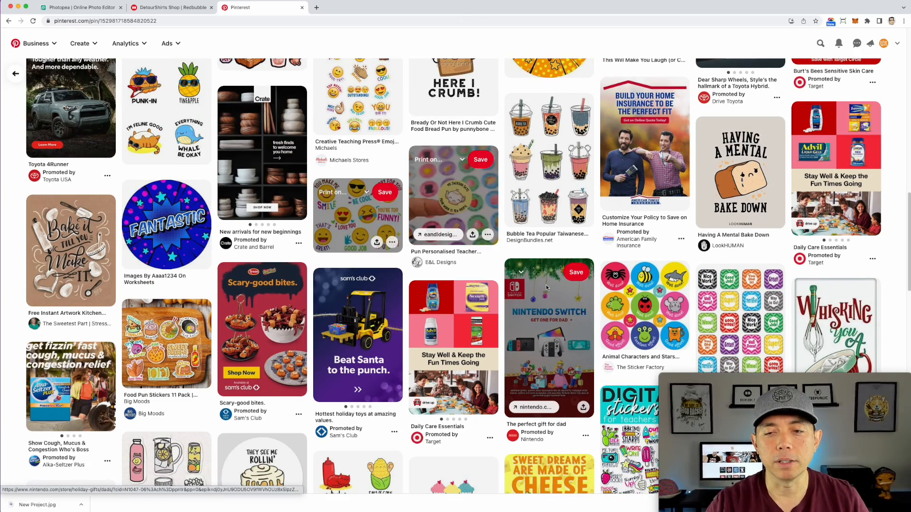
scroll(558, 315, "down", 1)
scroll(558, 314, "down", 1)
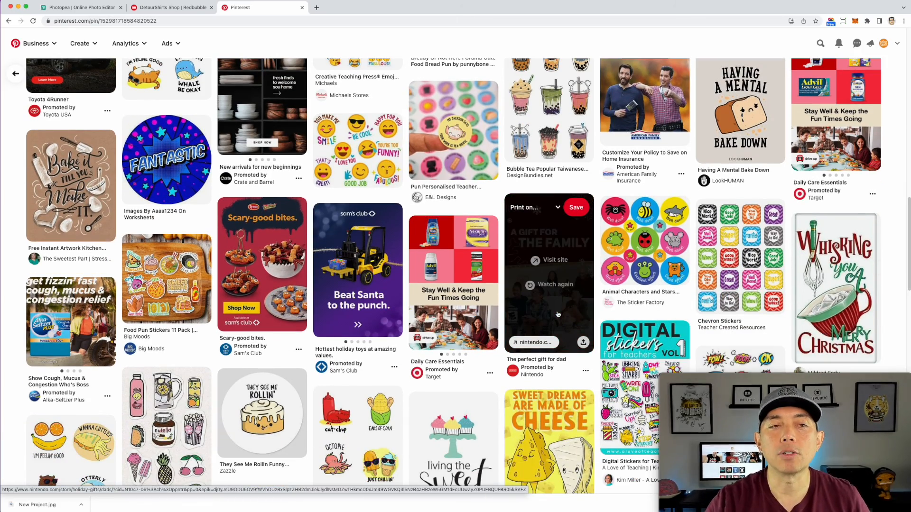
scroll(544, 298, "down", 3)
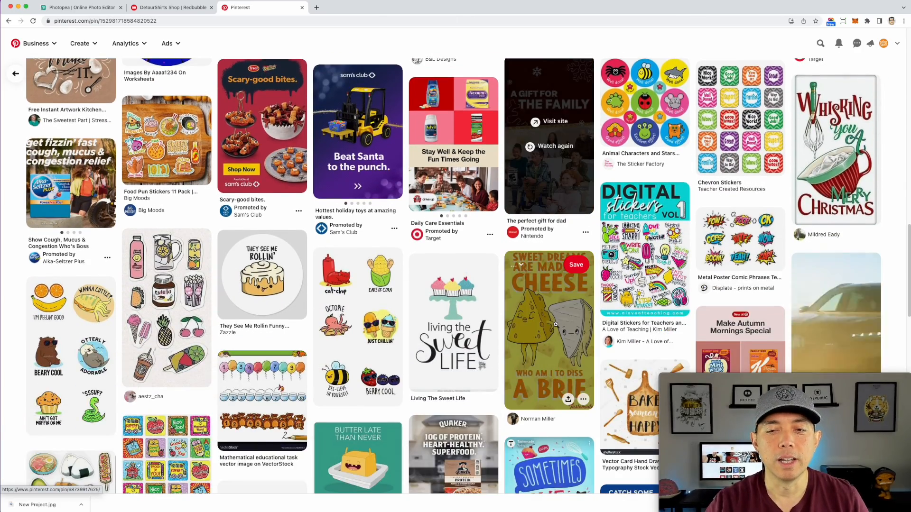
scroll(404, 311, "up", 15)
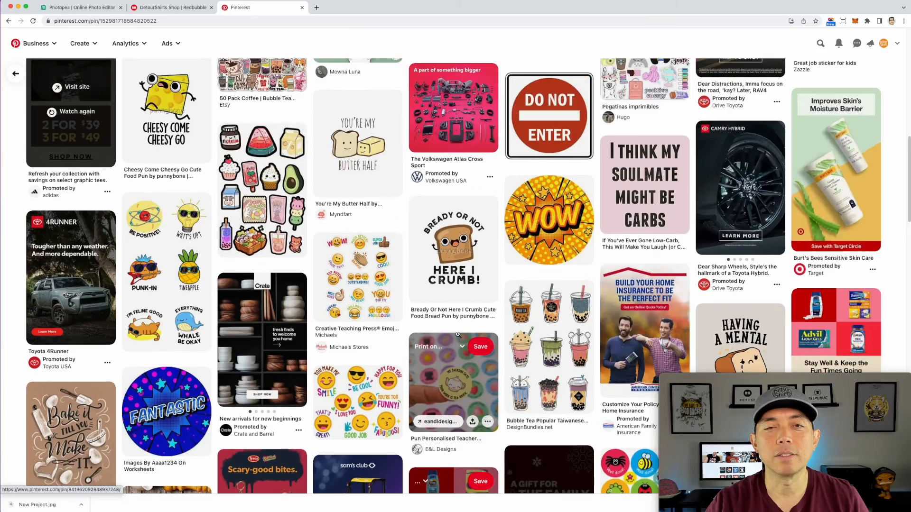
scroll(457, 334, "up", 5)
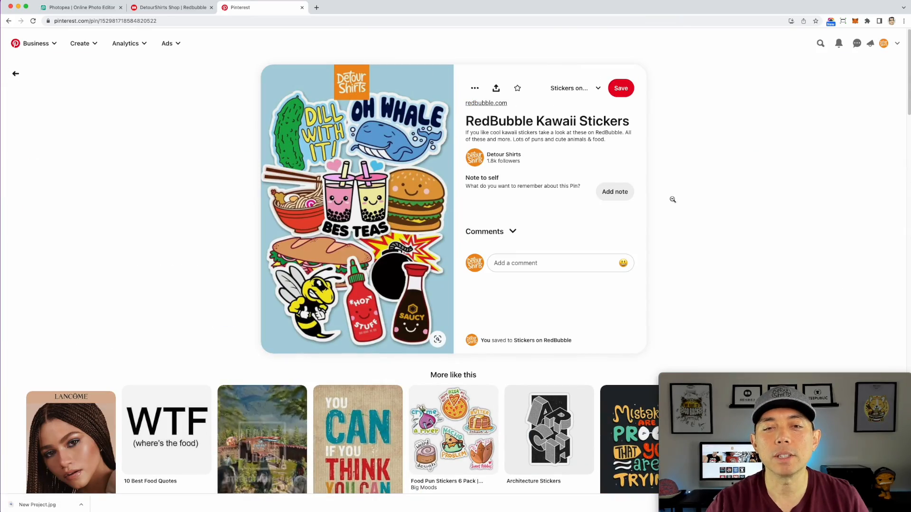